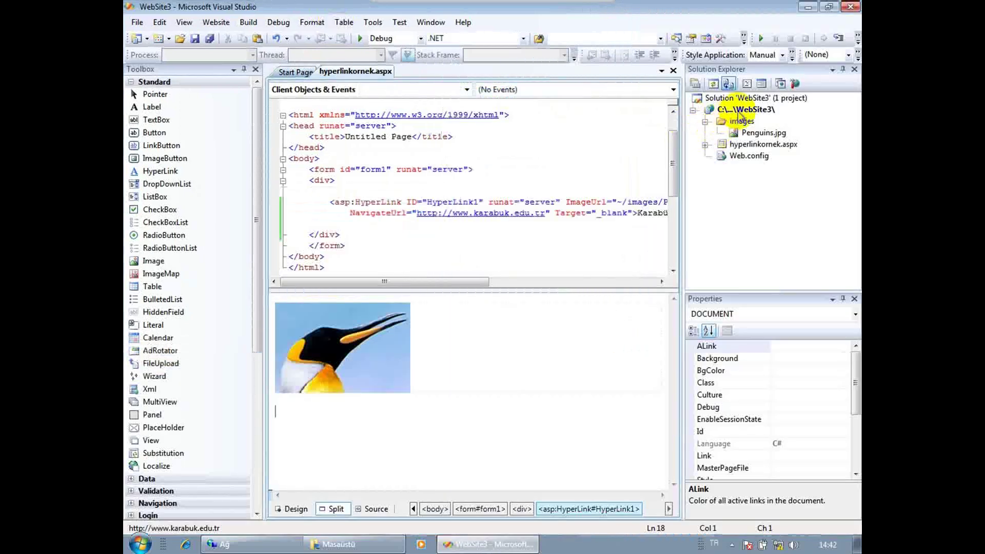
Add the existing Logo.png file from the desktop to the website's images folder
{"action": "left_click", "coordinate": [741, 110]}
{"action": "right_click", "coordinate": [740, 112]}
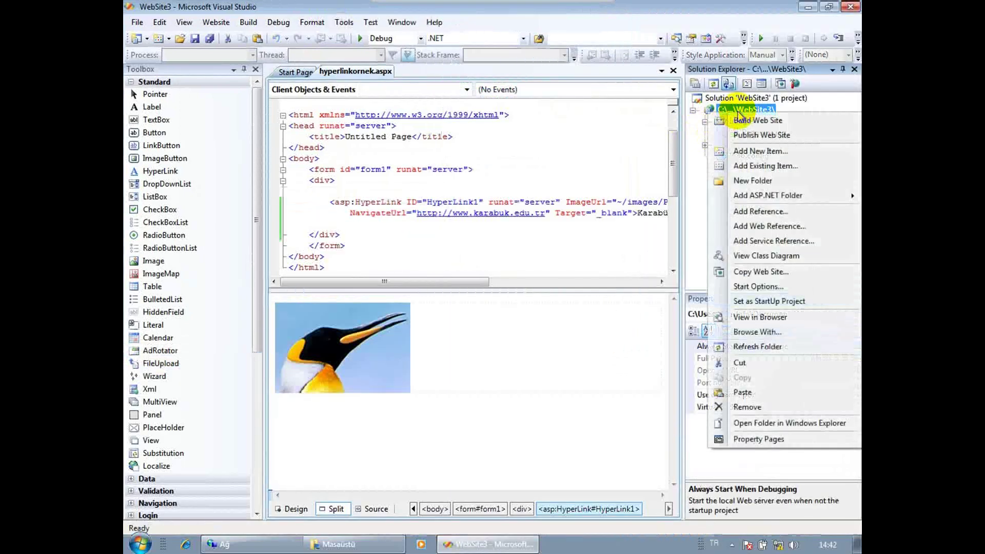
{"action": "left_click", "coordinate": [742, 114]}
{"action": "left_click", "coordinate": [742, 121]}
{"action": "right_click", "coordinate": [744, 122]}
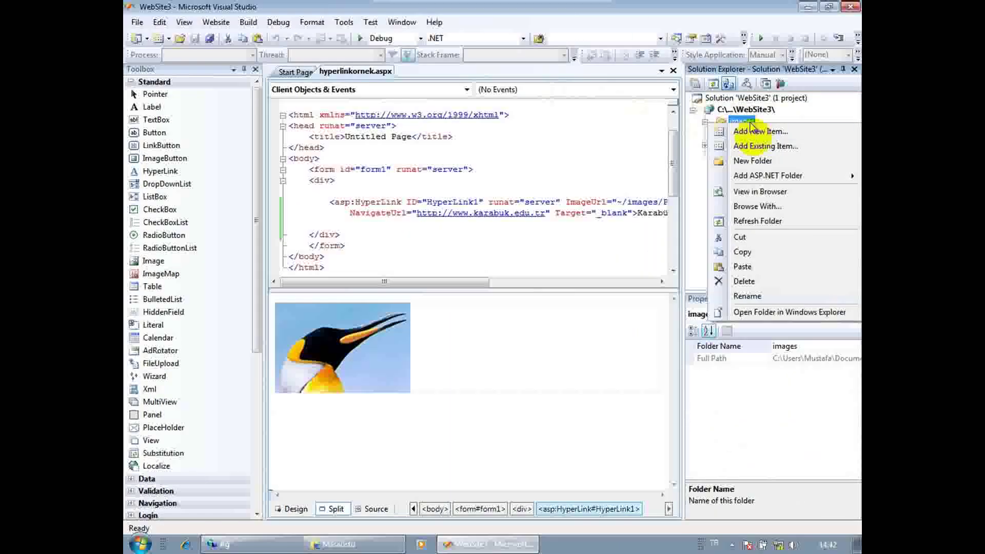
{"action": "left_click", "coordinate": [760, 147]}
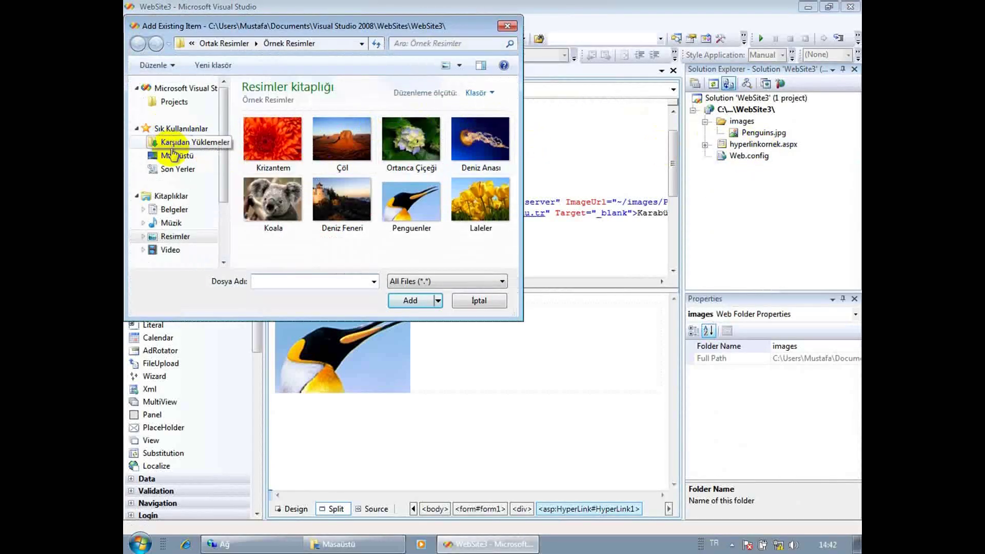
{"action": "left_click", "coordinate": [173, 146]}
{"action": "left_click", "coordinate": [170, 156]}
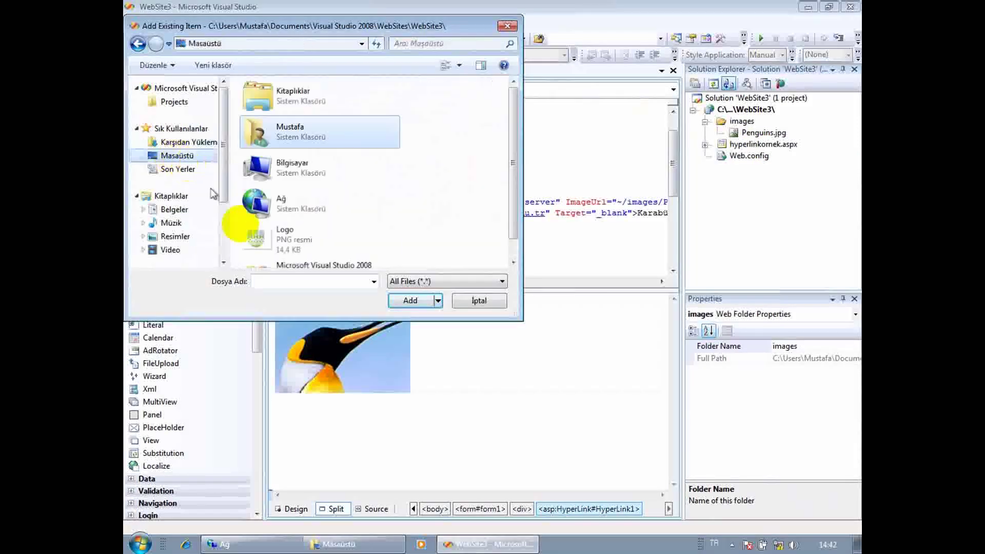
{"action": "double_click", "coordinate": [269, 246]}
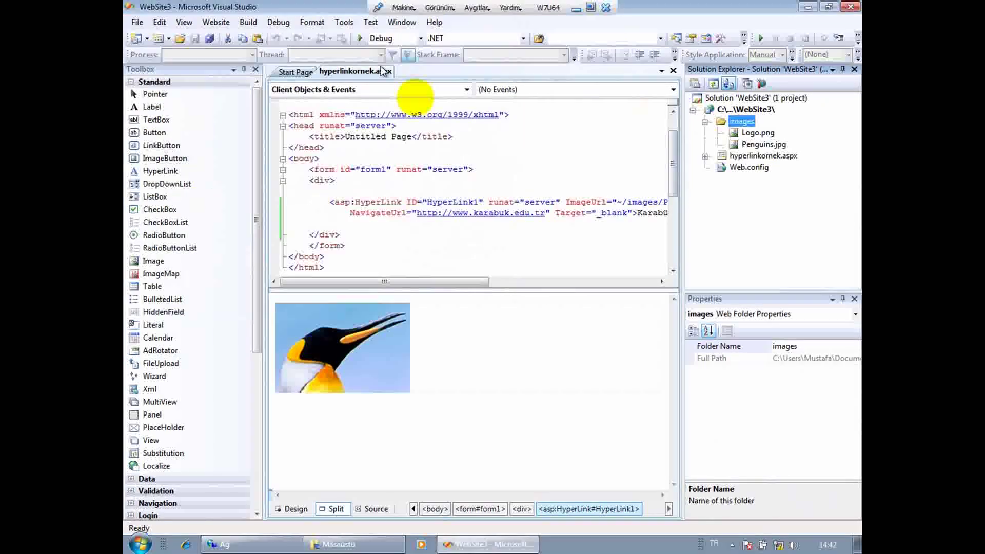
Add a new Visual C# Web Form named Default.aspx to the website root
{"action": "right_click", "coordinate": [756, 110]}
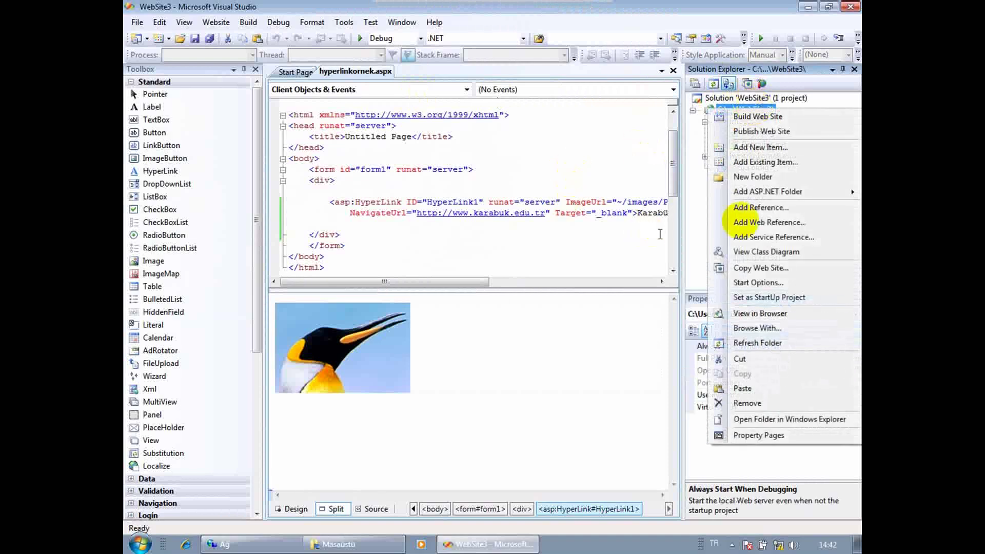
{"action": "left_click", "coordinate": [770, 149]}
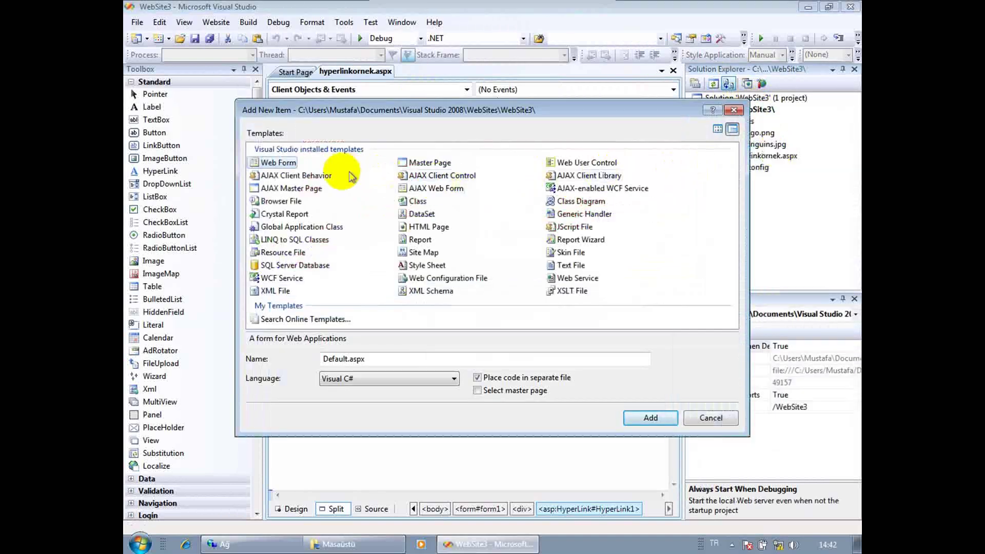
{"action": "double_click", "coordinate": [277, 163]}
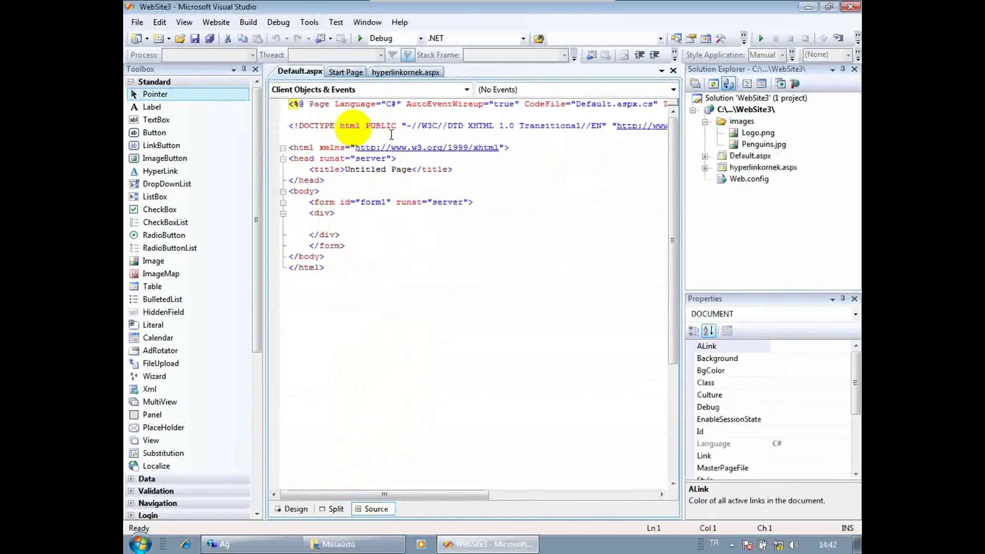
Show Default.aspx in split view and insert an ImageButton control into the page's empty div
{"action": "left_click", "coordinate": [332, 508]}
{"action": "left_click", "coordinate": [316, 311]}
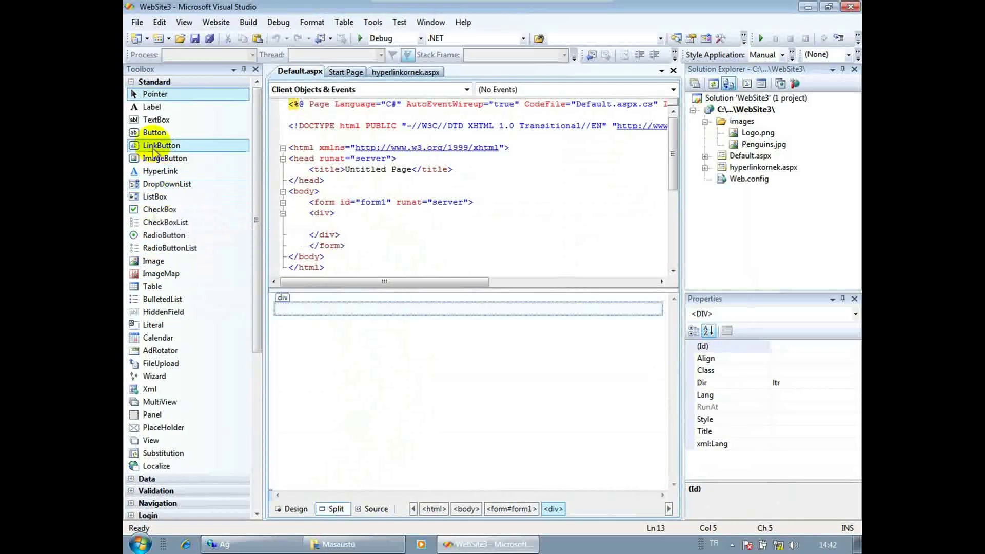
{"action": "left_click", "coordinate": [168, 159]}
{"action": "double_click", "coordinate": [168, 159]}
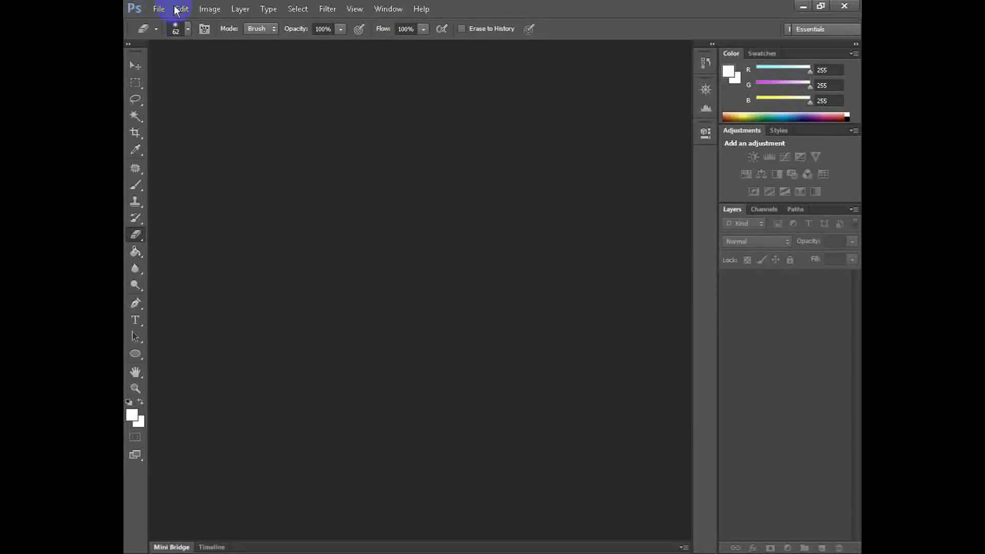
Switch to Photoshop and create a new grayscale document 10 pixels wide and 5 pixels high with a white background
{"action": "left_click", "coordinate": [158, 9]}
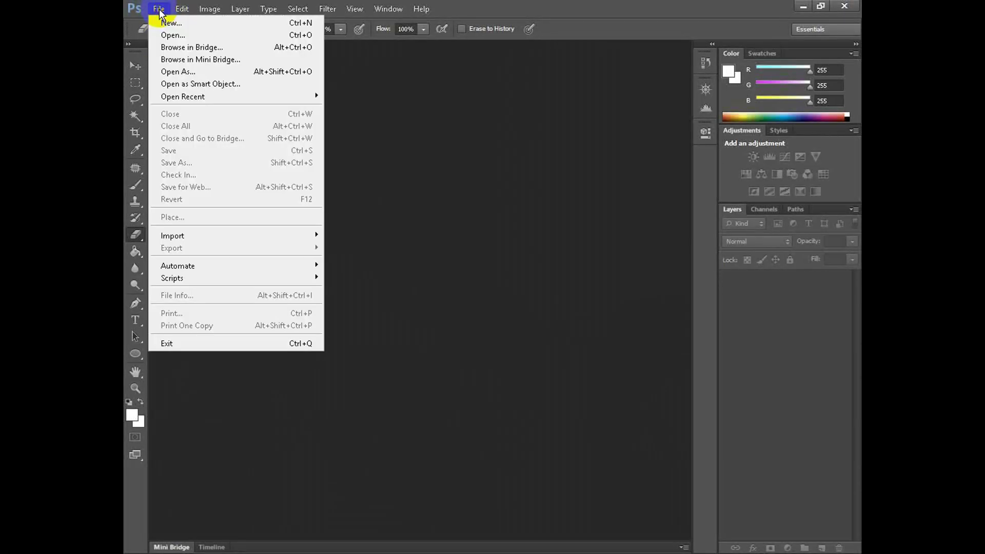
{"action": "left_click", "coordinate": [172, 22]}
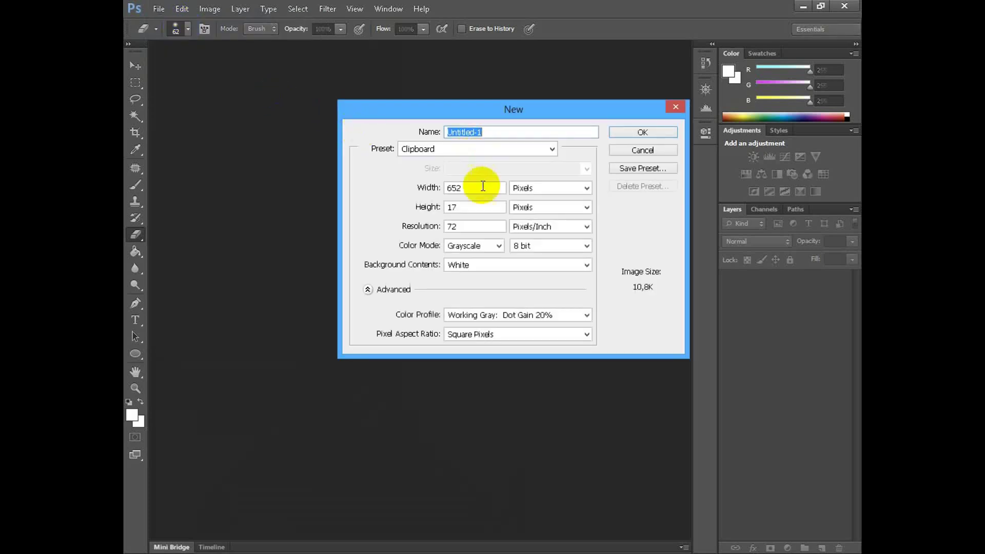
{"action": "left_click_drag", "start_coordinate": [468, 188], "coordinate": [408, 180]}
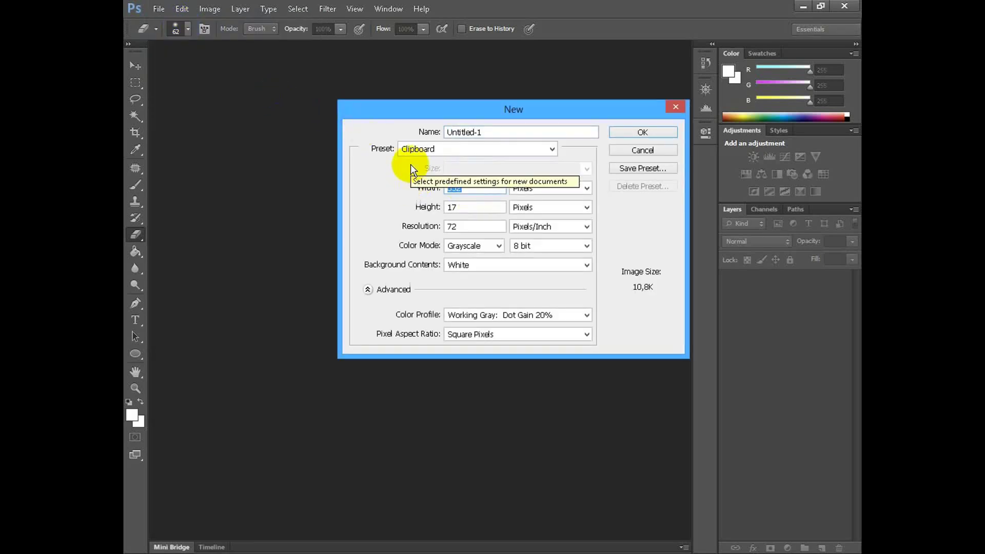
{"action": "type", "text": "10"}
{"action": "key", "text": "Tab"}
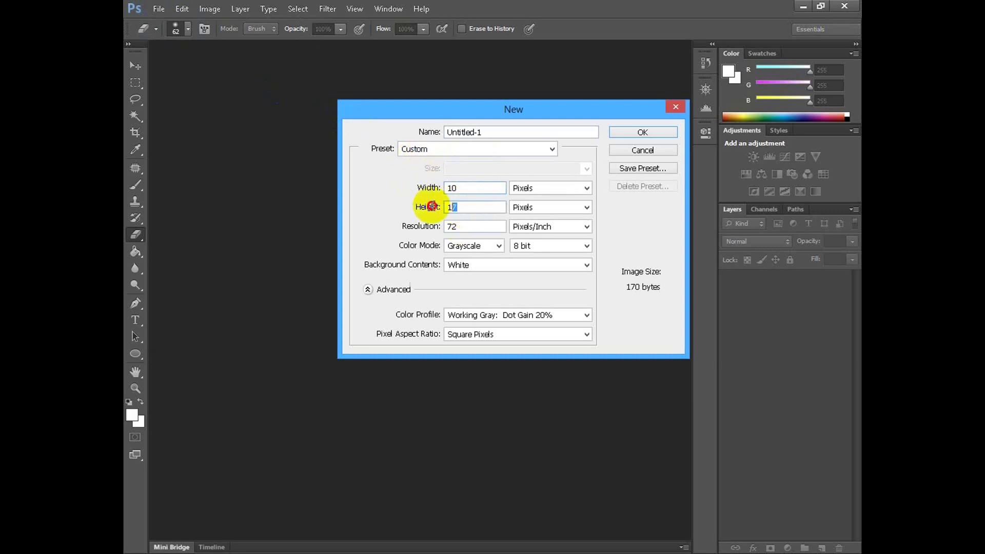
{"action": "type", "text": "5"}
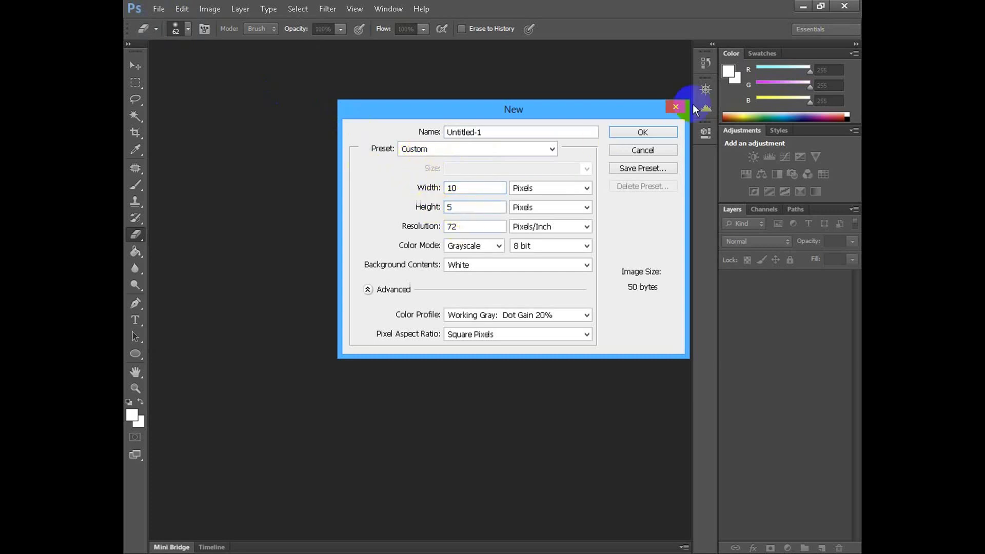
{"action": "left_click", "coordinate": [659, 134]}
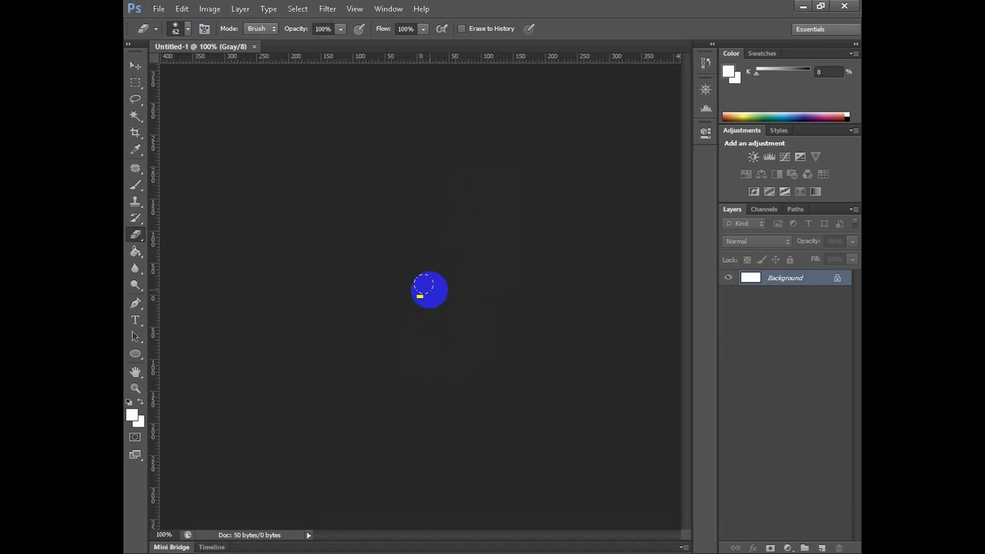
Add the text "Anasayfa" in Myriad Pro, starting near the left edge of the white canvas
{"action": "key", "text": "ctrl+plus"}
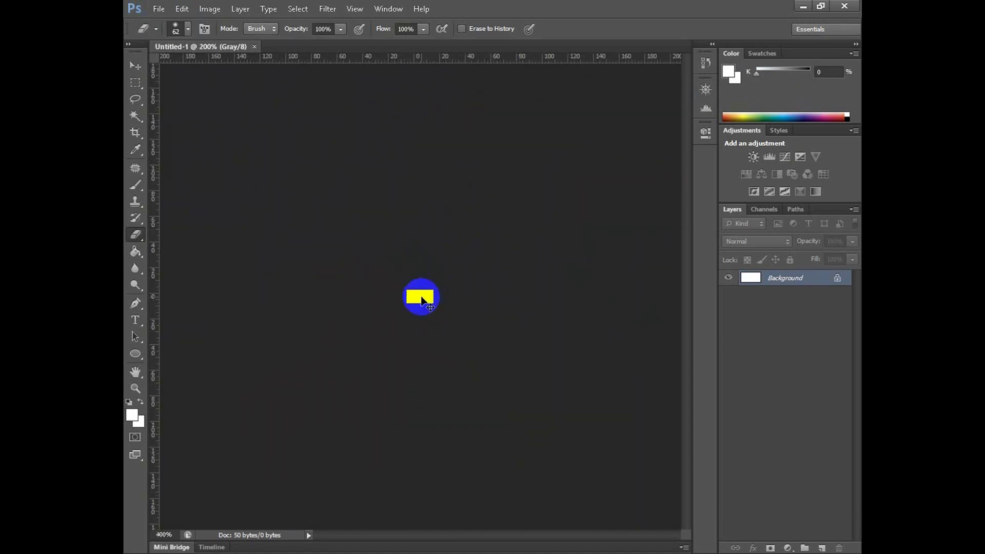
{"action": "key", "text": "ctrl+plus"}
{"action": "key", "text": "ctrl+plus"}
{"action": "key", "text": "ctrl+plus"}
{"action": "key", "text": "ctrl+plus"}
{"action": "key", "text": "ctrl+plus"}
{"action": "key", "text": "ctrl+plus"}
{"action": "key", "text": "ctrl+plus"}
{"action": "key", "text": "ctrl+plus"}
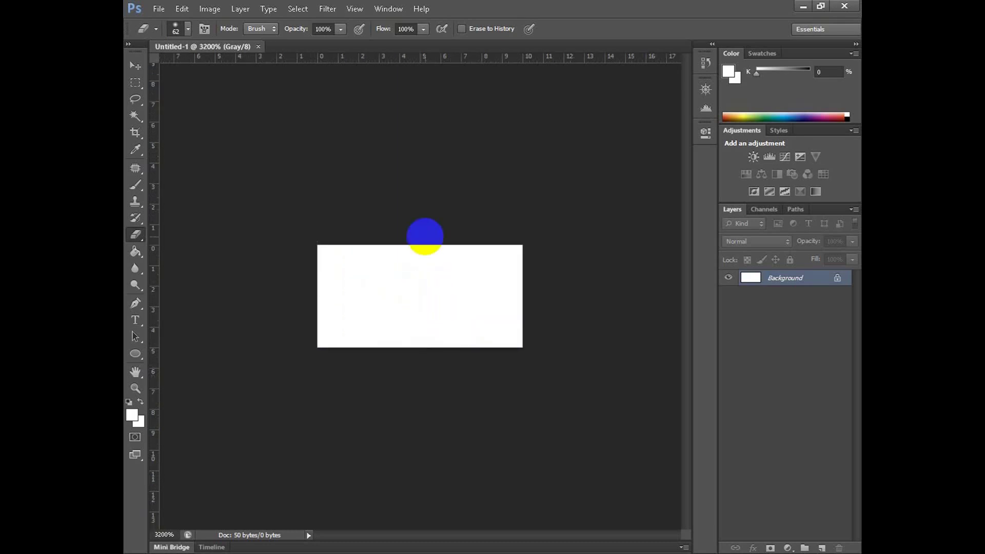
{"action": "left_click", "coordinate": [135, 66]}
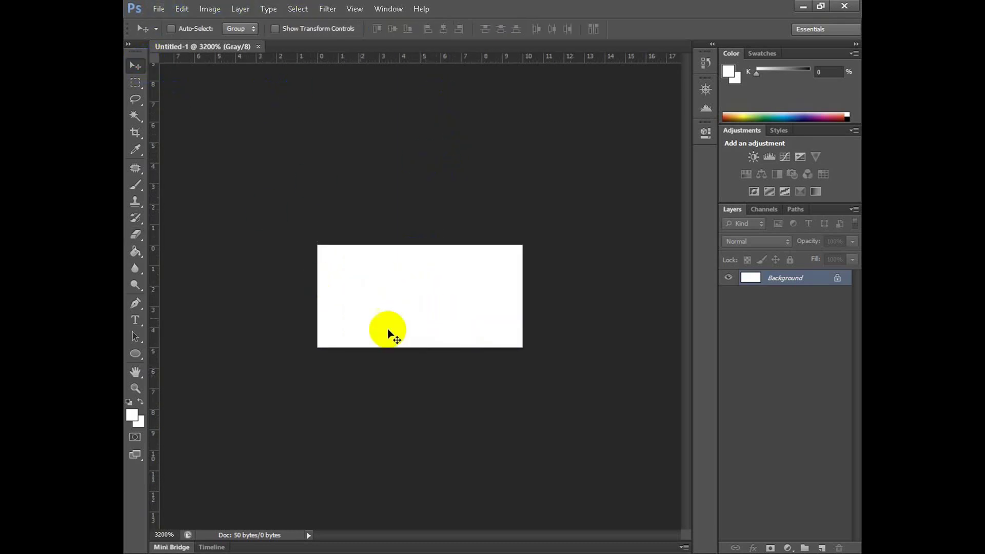
{"action": "left_click", "coordinate": [136, 319]}
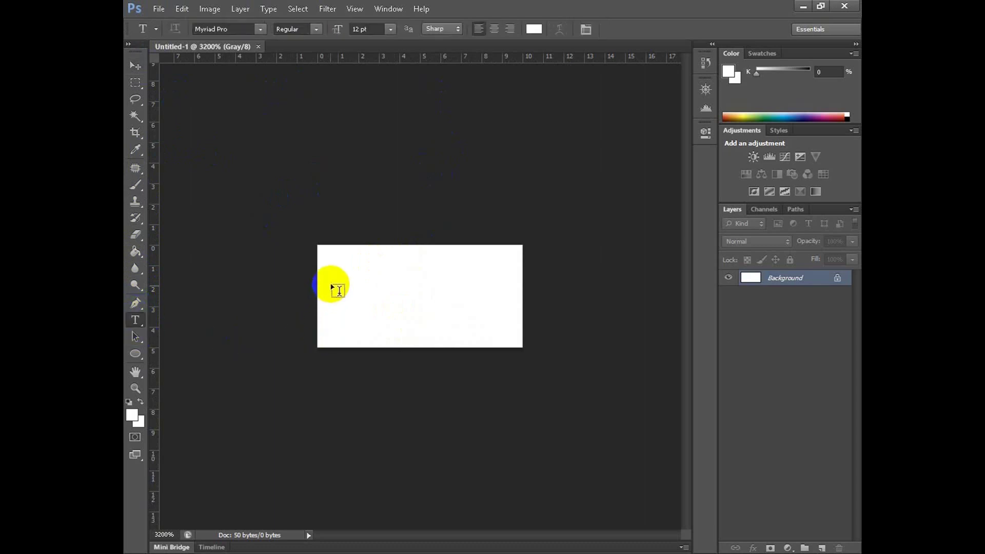
{"action": "left_click", "coordinate": [331, 287]}
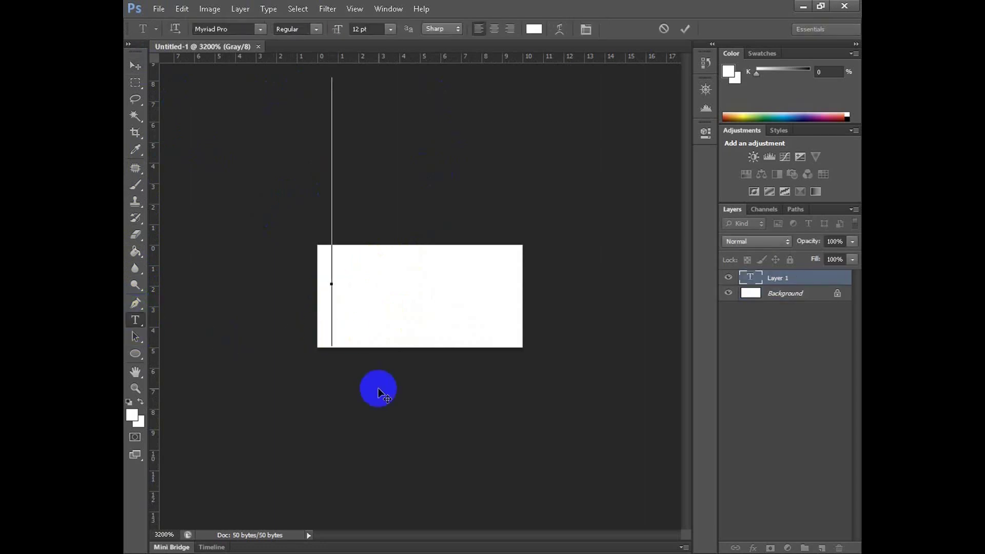
{"action": "type", "text": "Te"}
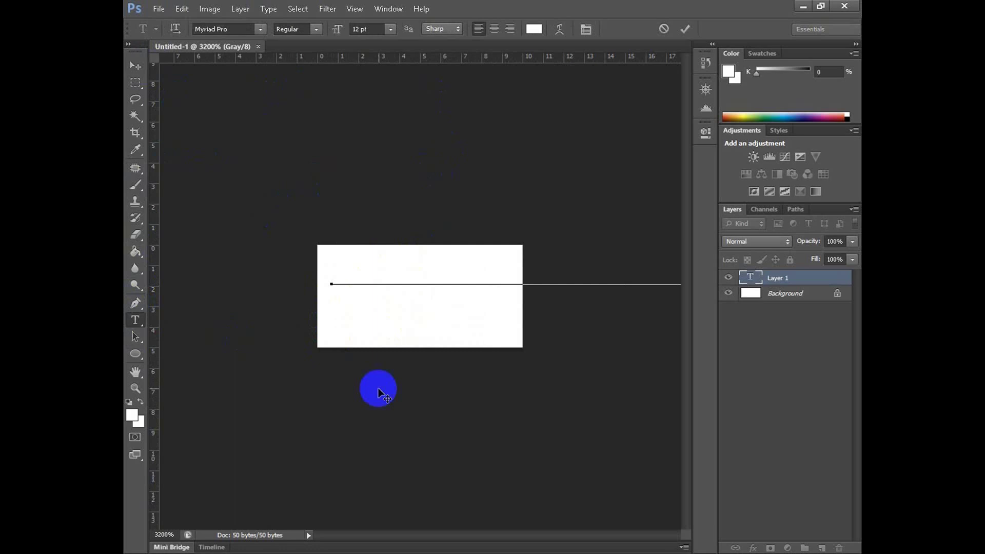
Recolour the whole text dark grey (about 78% K) and set its font size to 6 pt
{"action": "key", "text": "ctrl+a"}
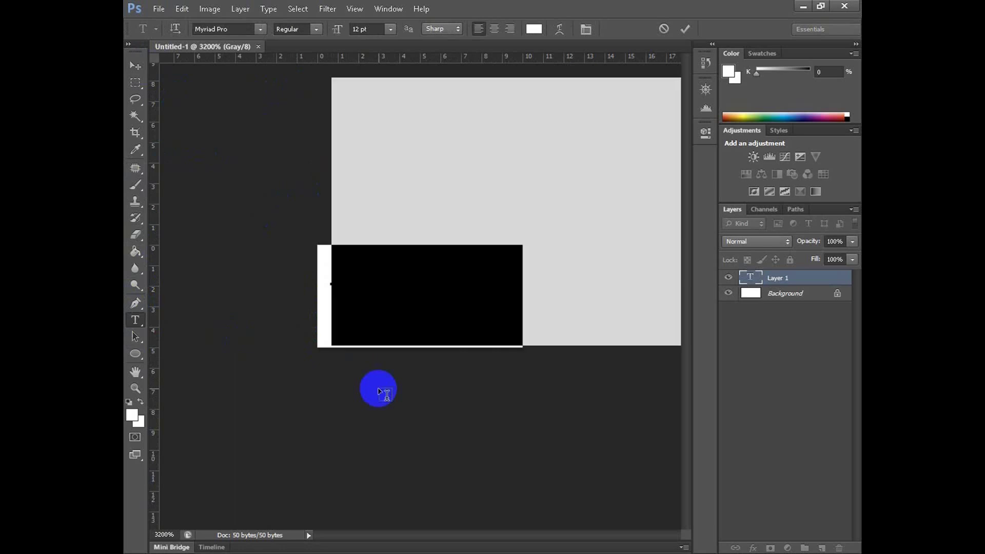
{"action": "left_click", "coordinate": [132, 415]}
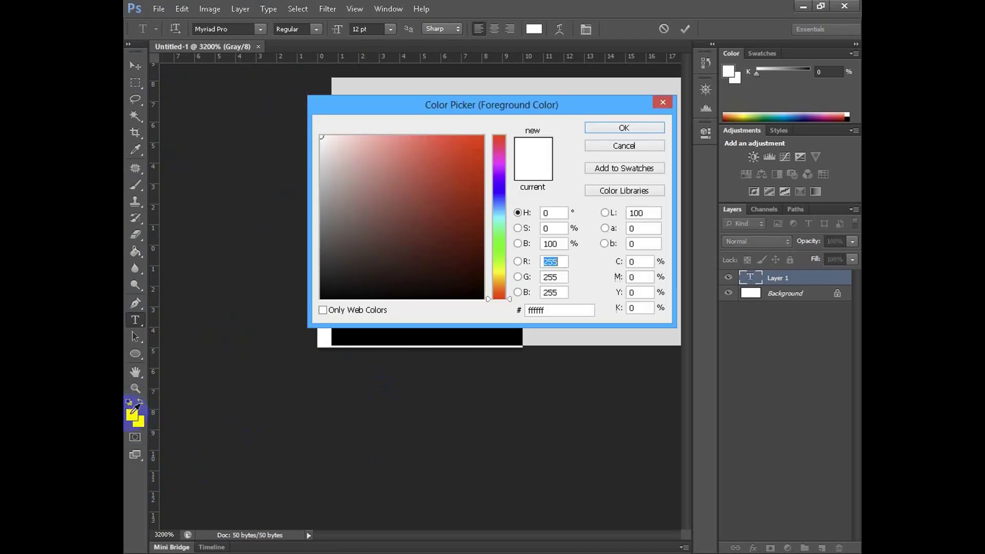
{"action": "mouse_move", "coordinate": [360, 270]}
{"action": "left_mouse_down"}
{"action": "mouse_move", "coordinate": [308, 320]}
{"action": "mouse_move", "coordinate": [420, 215]}
{"action": "left_mouse_up"}
{"action": "left_click", "coordinate": [653, 128]}
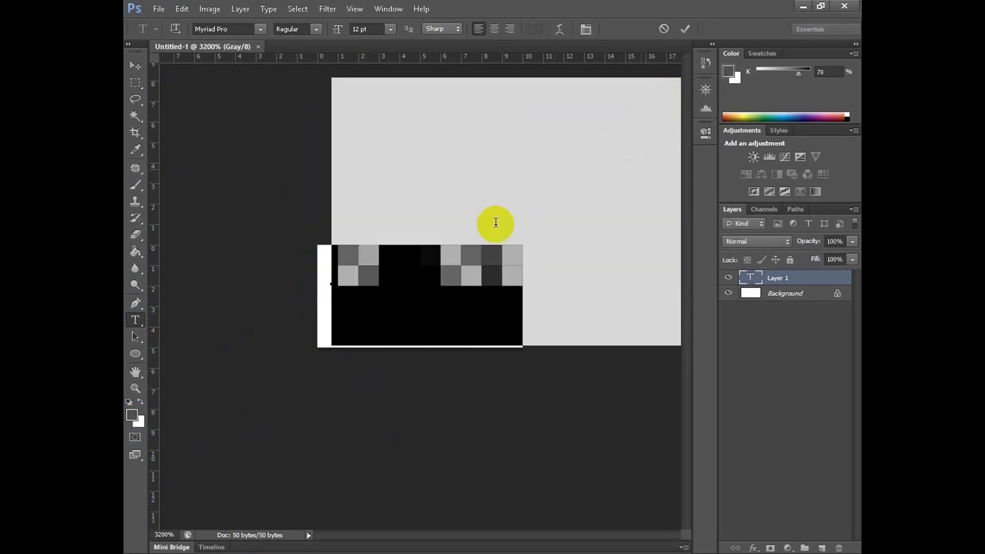
{"action": "left_click", "coordinate": [451, 286]}
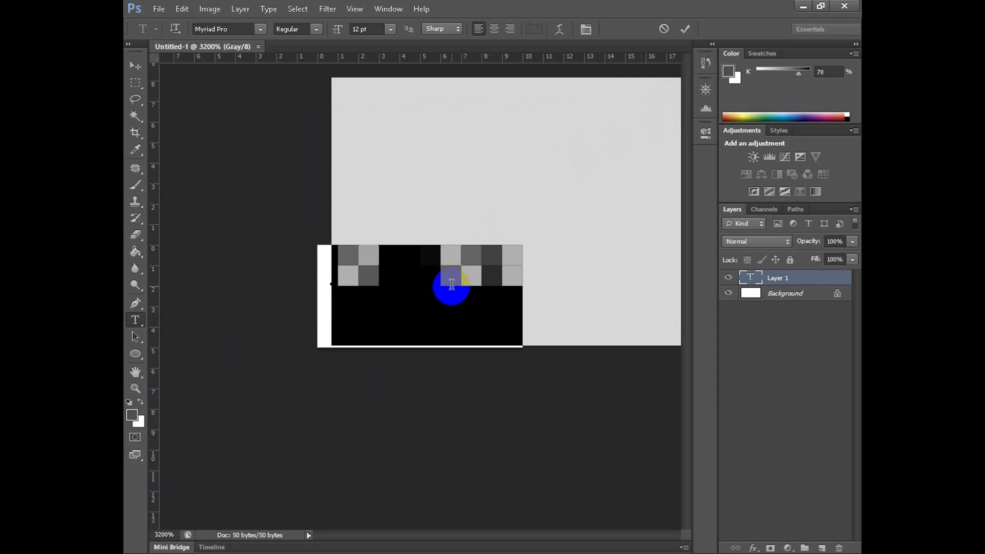
{"action": "left_click", "coordinate": [392, 29]}
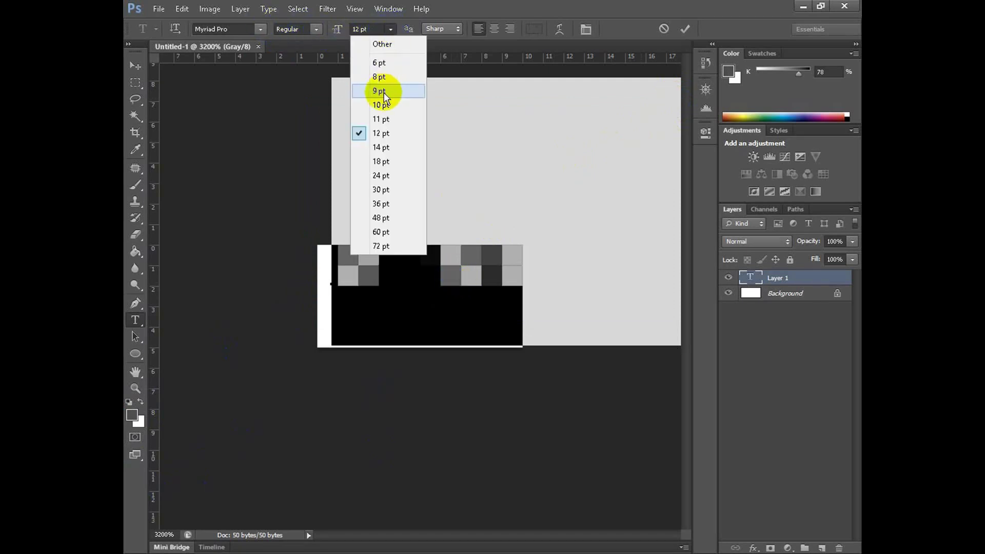
{"action": "left_click", "coordinate": [379, 63]}
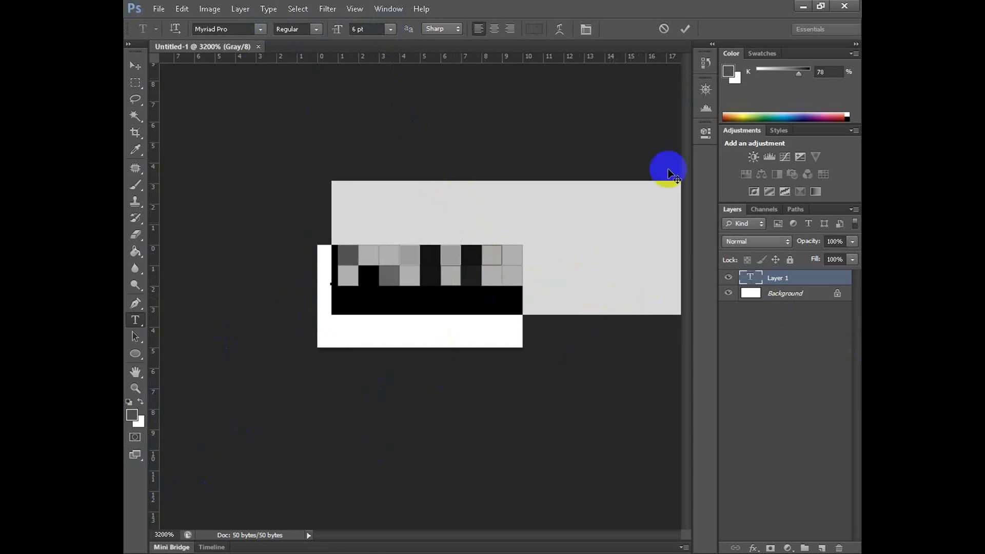
Commit the text and enlarge the canvas to 50 pixels wide and 10 pixels high, anchored at the centre
{"action": "left_click", "coordinate": [210, 9]}
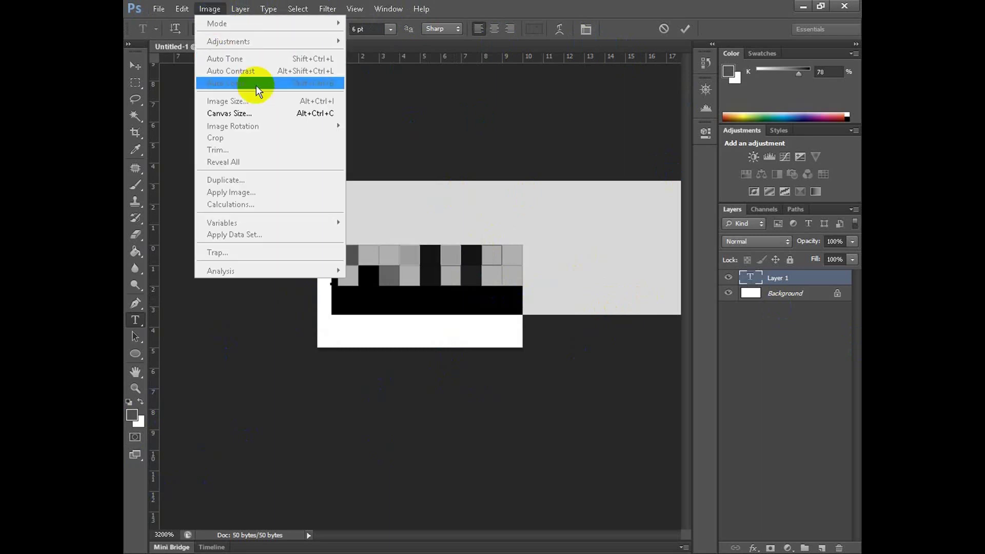
{"action": "left_click", "coordinate": [251, 113]}
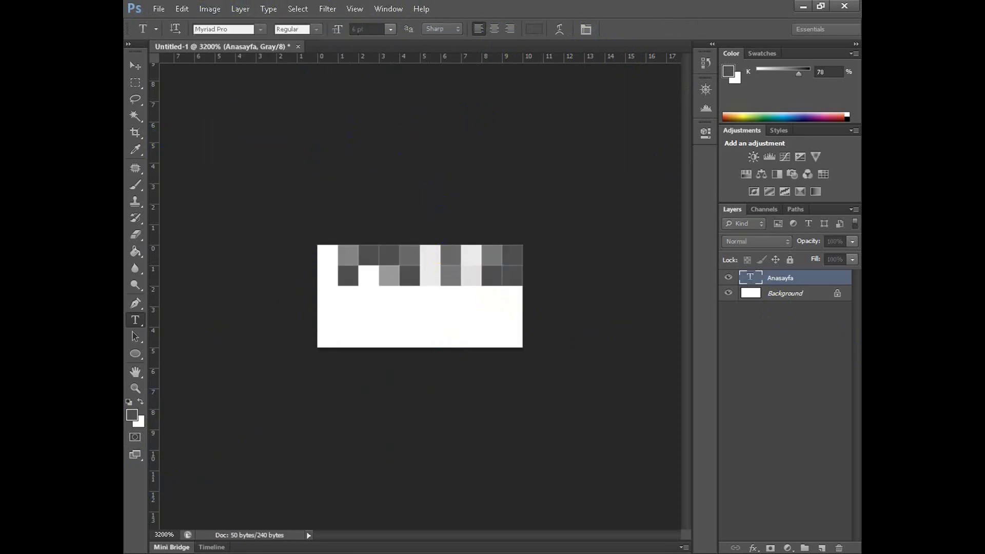
{"action": "key", "text": "ctrl+alt+c"}
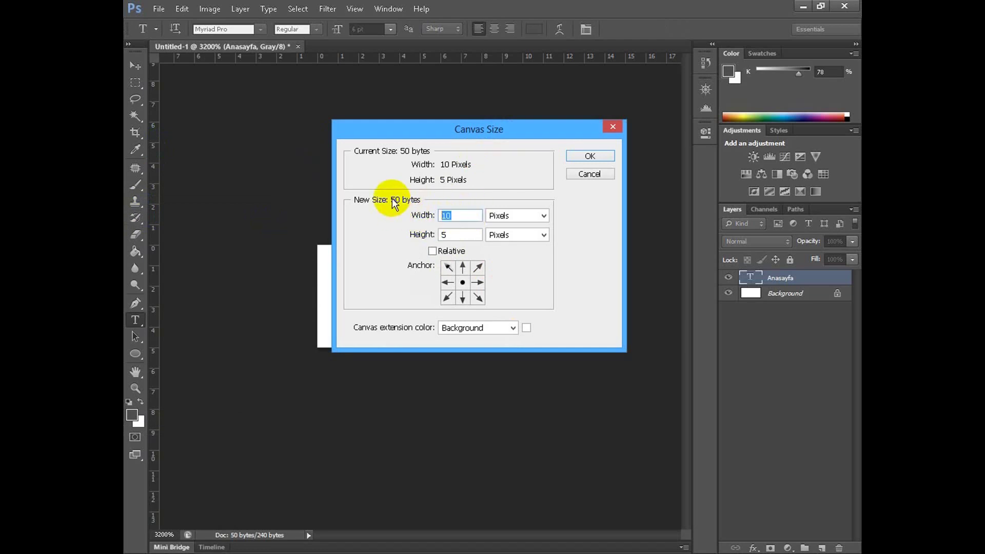
{"action": "type", "text": "50"}
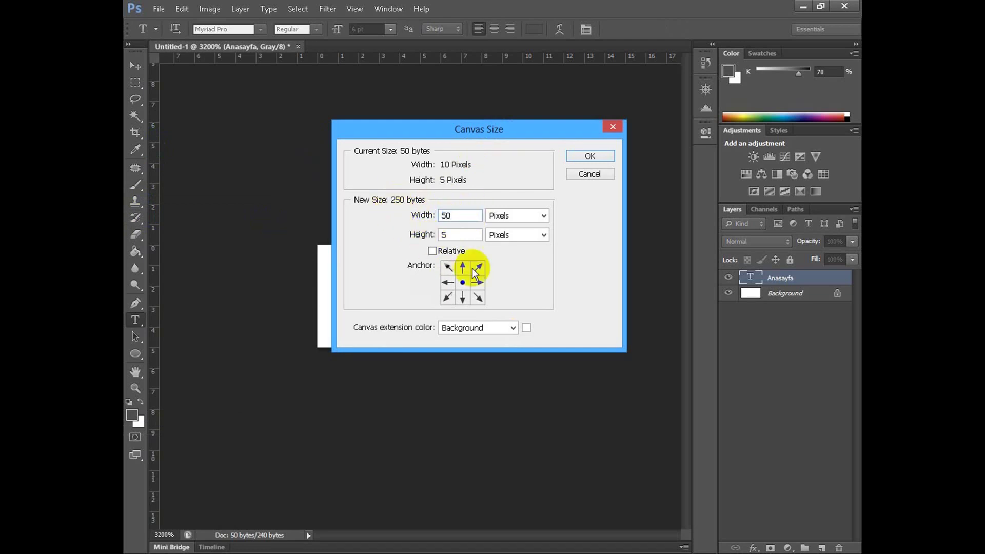
{"action": "key", "text": "Tab"}
{"action": "type", "text": "10"}
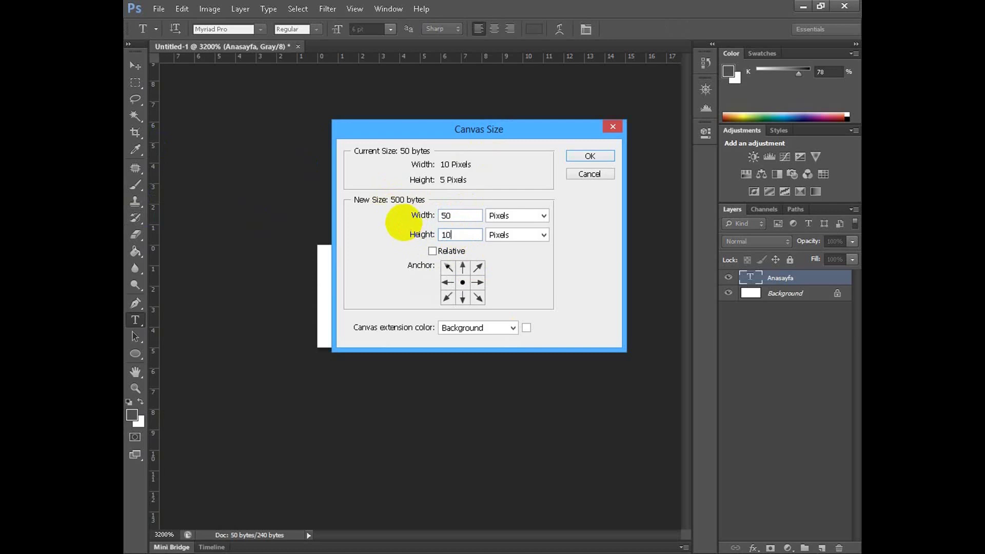
{"action": "left_click", "coordinate": [585, 155]}
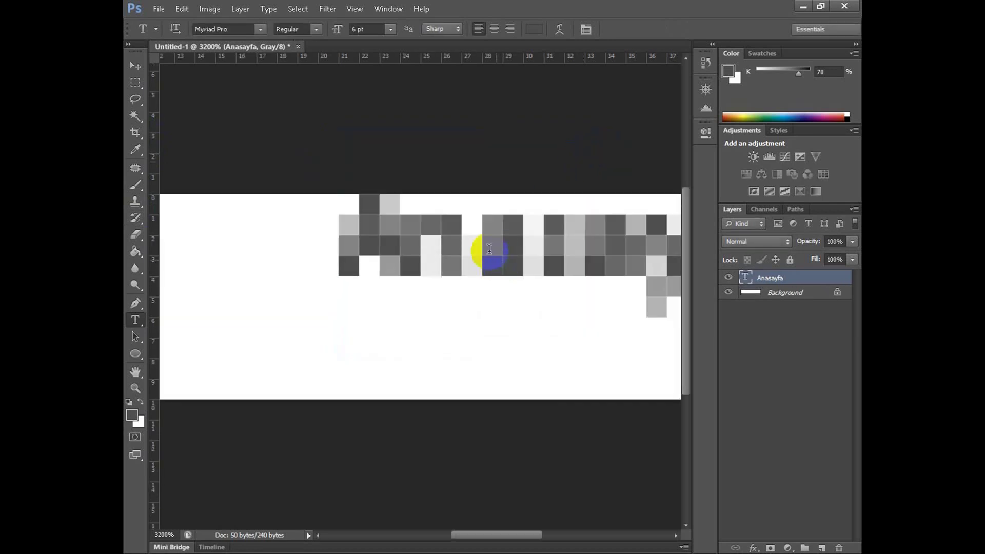
Move the "Anasayfa" text down and left to about the middle of the canvas
{"action": "left_click", "coordinate": [136, 66]}
{"action": "left_click_drag", "start_coordinate": [431, 246], "coordinate": [290, 297]}
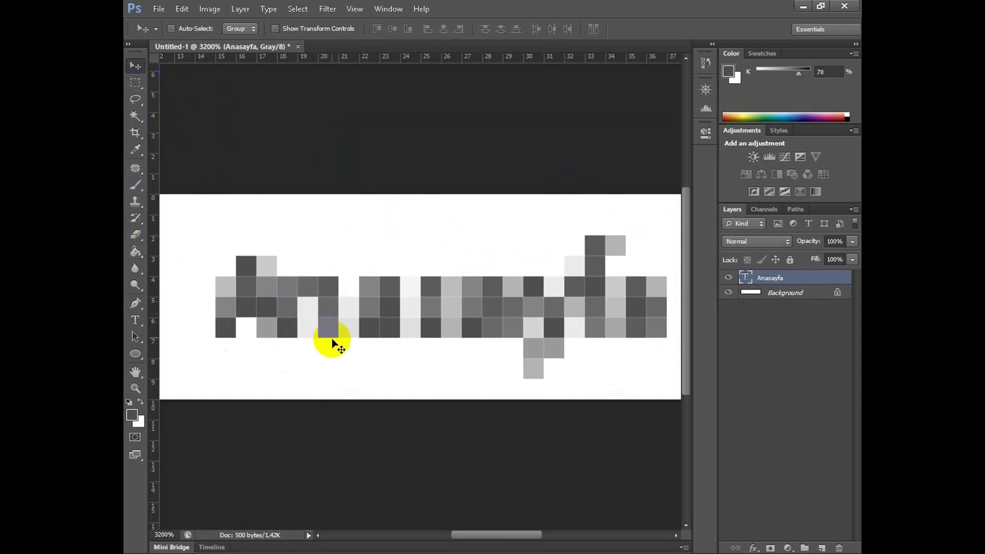
Set the font size of the whole "Anasayfa" text to 10 pt
{"action": "key", "text": "ctrl+minus"}
{"action": "key", "text": "ctrl+minus"}
{"action": "key", "text": "ctrl+minus"}
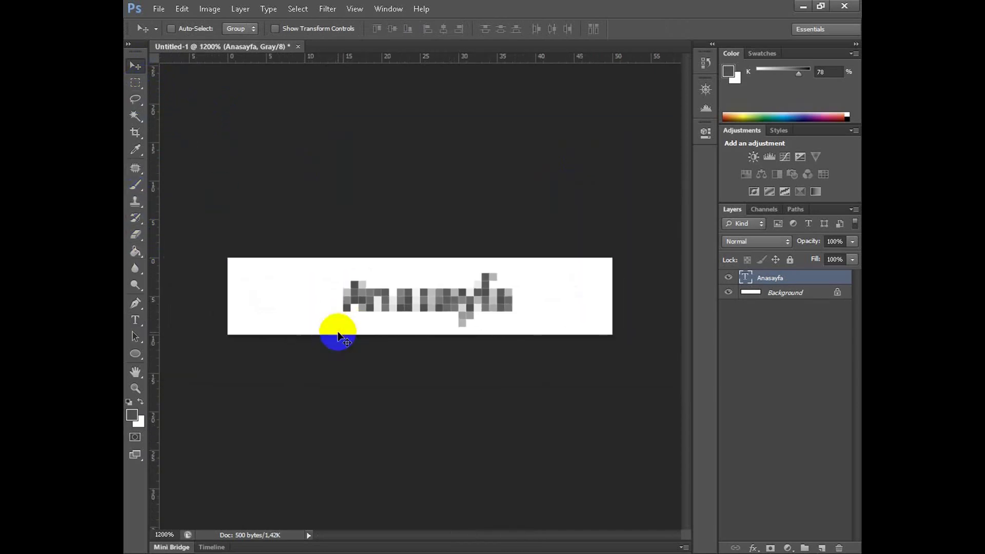
{"action": "left_click", "coordinate": [136, 320]}
{"action": "left_click_drag", "start_coordinate": [482, 293], "coordinate": [501, 288]}
{"action": "key", "text": "ctrl+a"}
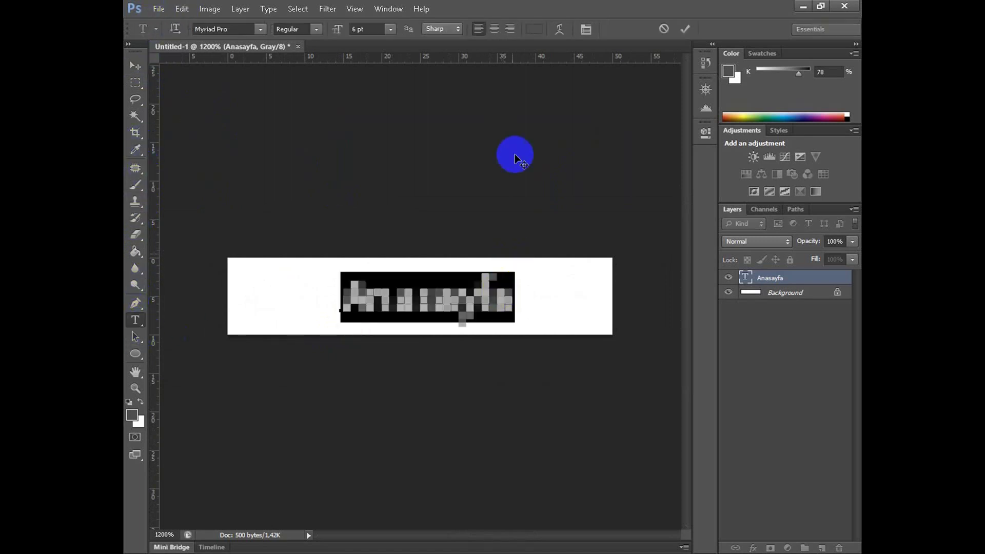
{"action": "left_click", "coordinate": [391, 29]}
{"action": "left_click", "coordinate": [396, 104]}
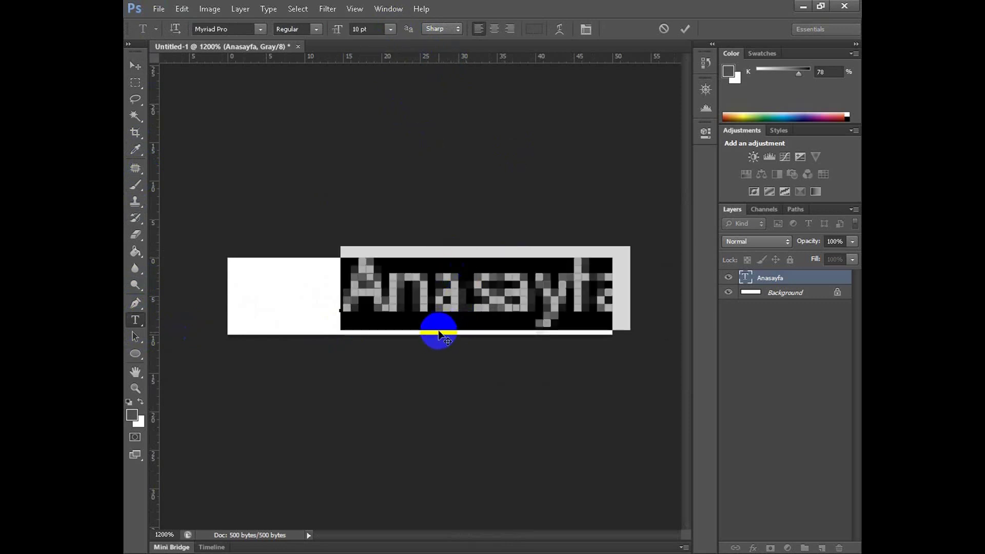
Move the enlarged "Anasayfa" text left until it is about centred on the canvas, commit it and shift it slightly down and right
{"action": "left_click_drag", "start_coordinate": [445, 338], "coordinate": [380, 336]}
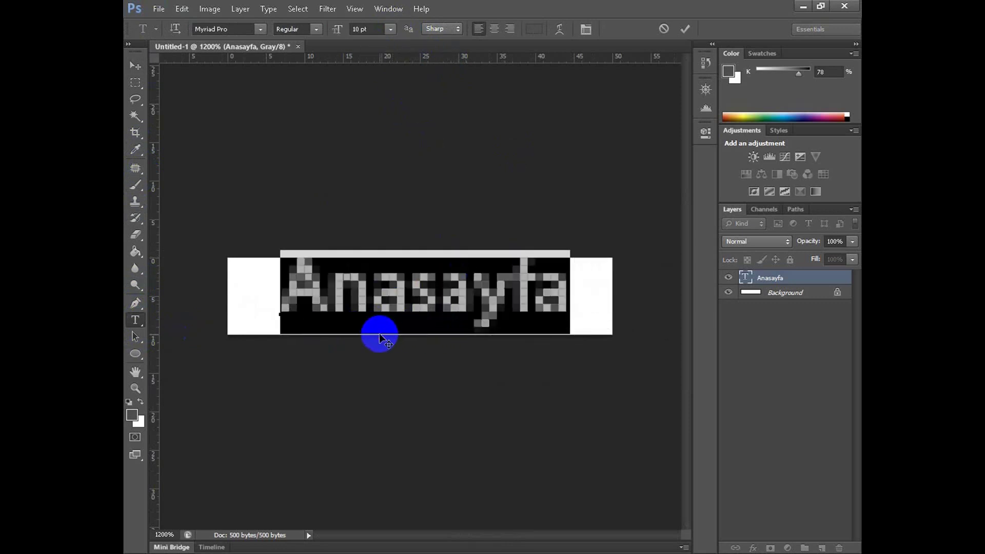
{"action": "left_click", "coordinate": [597, 257]}
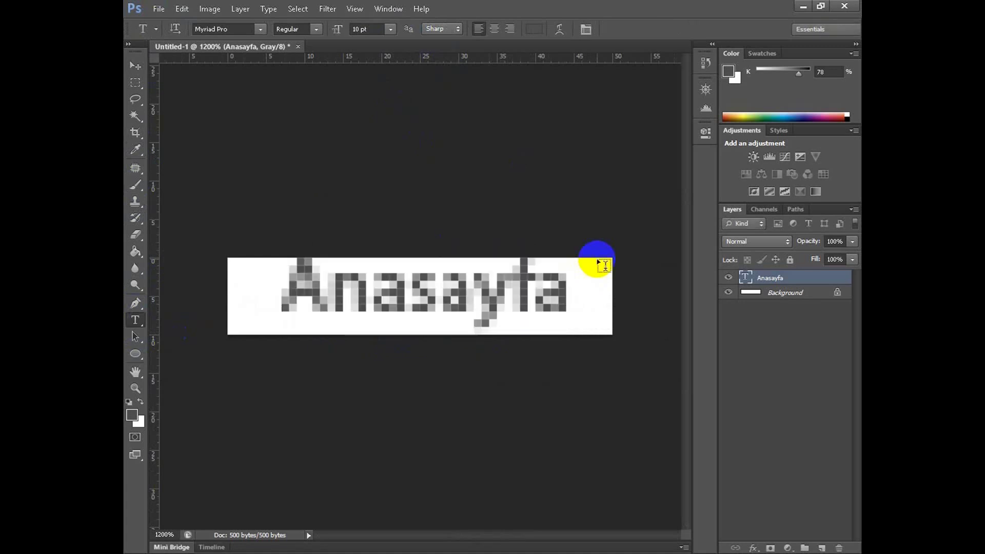
{"action": "left_click", "coordinate": [142, 74]}
{"action": "mouse_move", "coordinate": [356, 304]}
{"action": "left_mouse_down"}
{"action": "mouse_move", "coordinate": [365, 322]}
{"action": "mouse_move", "coordinate": [363, 310]}
{"action": "left_mouse_up"}
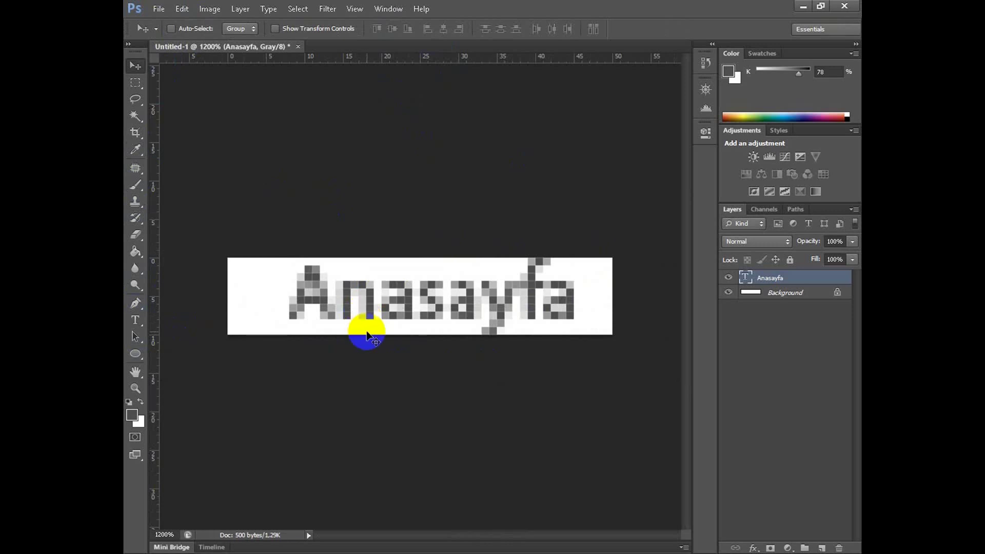
Add a new empty layer directly above the background and activate the Gradient tool
{"action": "left_click", "coordinate": [782, 292]}
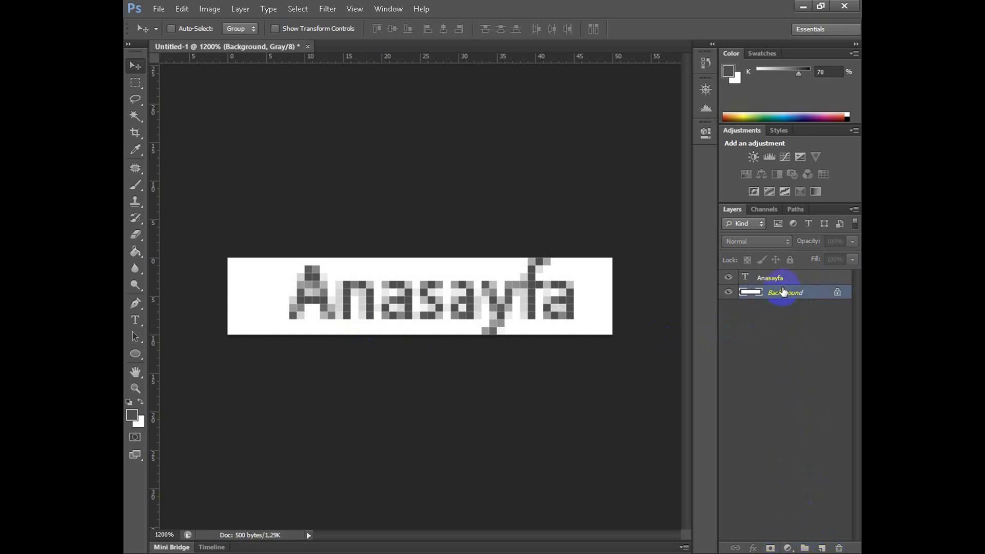
{"action": "left_click", "coordinate": [822, 547]}
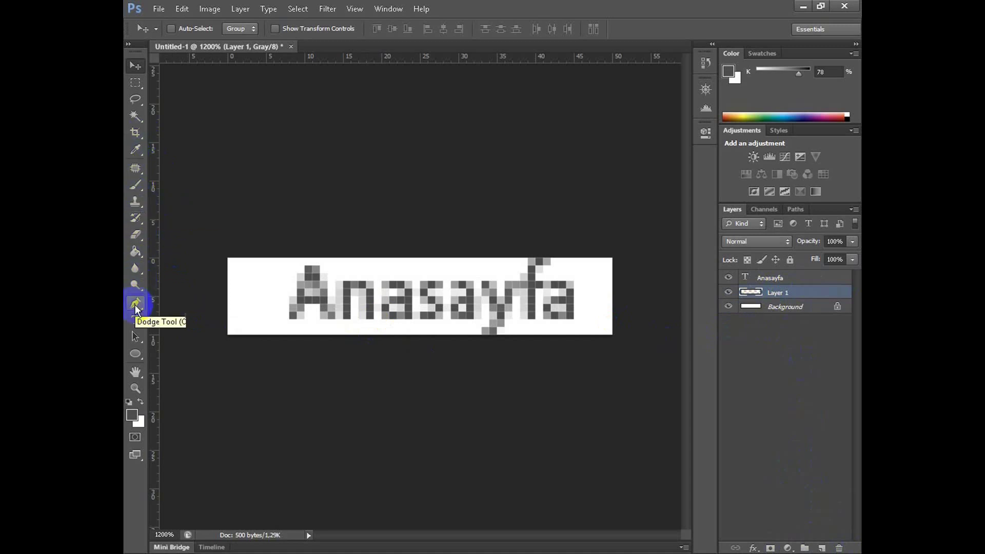
{"action": "left_click", "coordinate": [135, 355]}
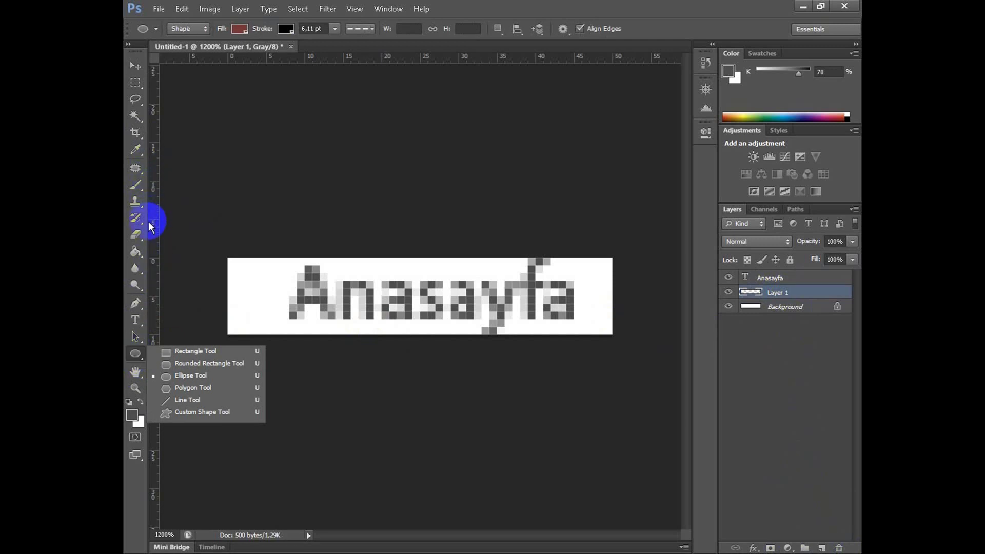
{"action": "left_click", "coordinate": [136, 201]}
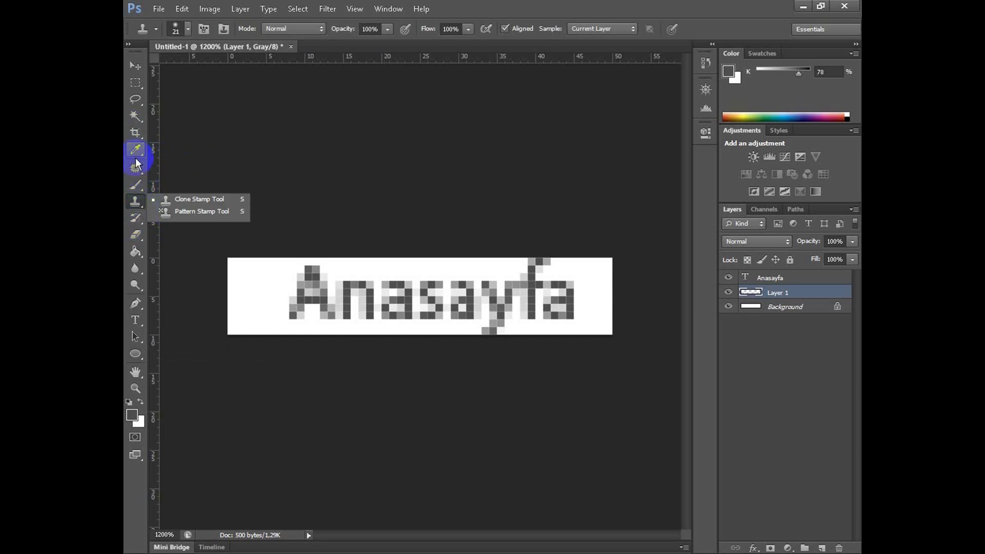
{"action": "left_click", "coordinate": [137, 254]}
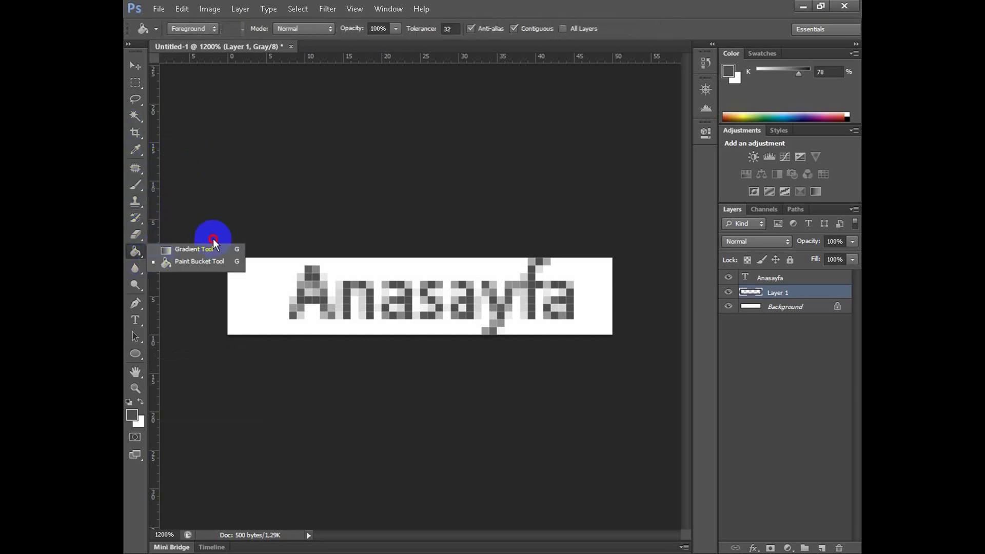
{"action": "left_click", "coordinate": [197, 250]}
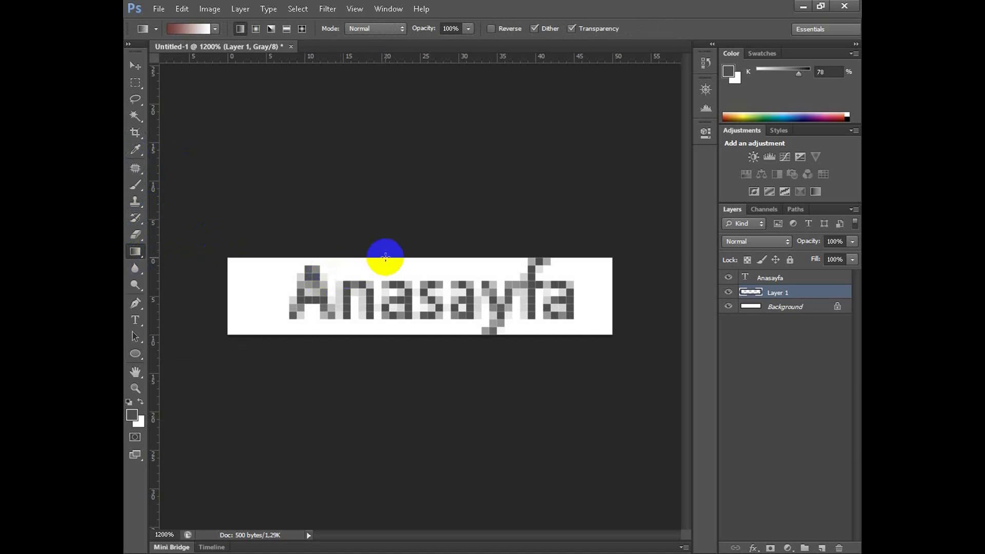
Set the foreground colour to dark blue 323281 and fill the new layer with a linear gradient running from the canvas's upper edge to its lower edge
{"action": "left_click", "coordinate": [135, 415]}
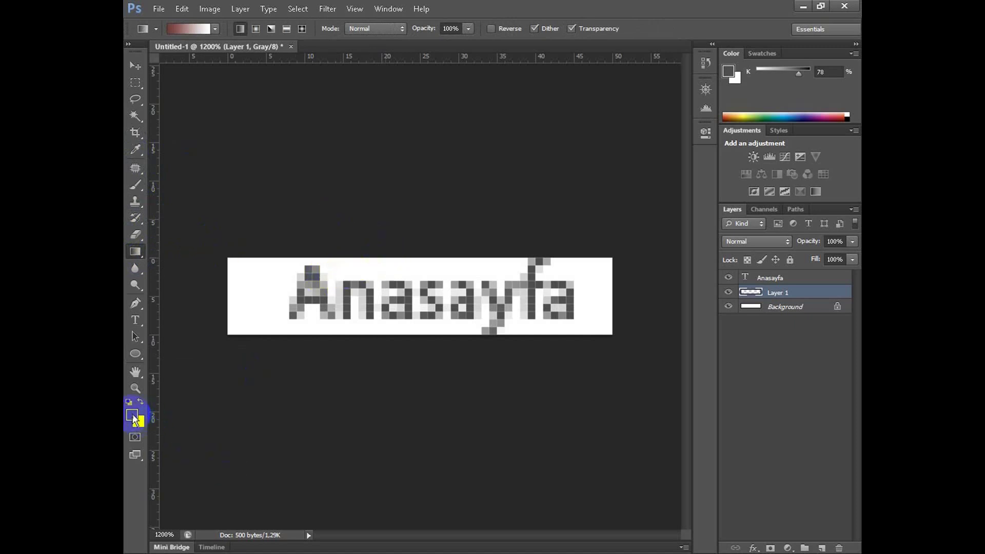
{"action": "left_click", "coordinate": [499, 190]}
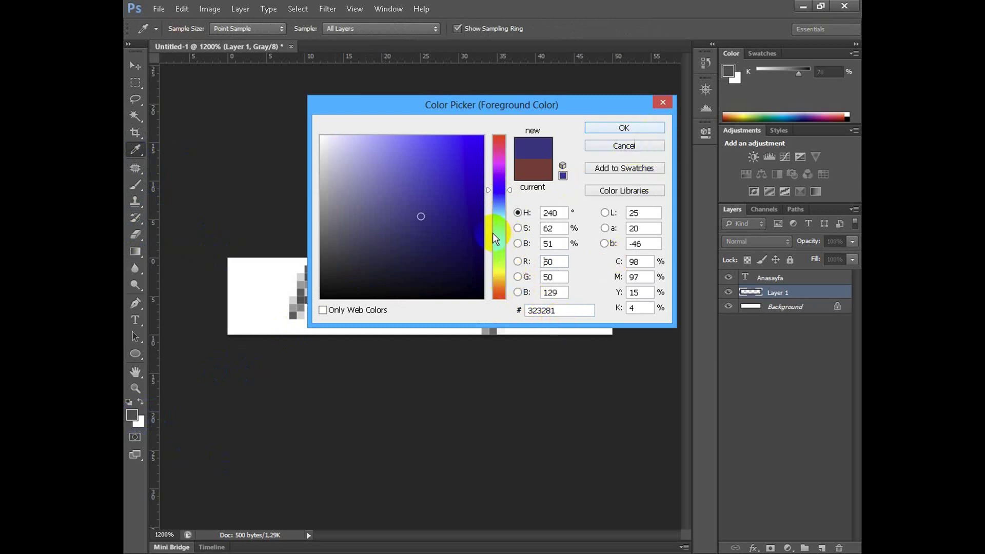
{"action": "left_click", "coordinate": [622, 130]}
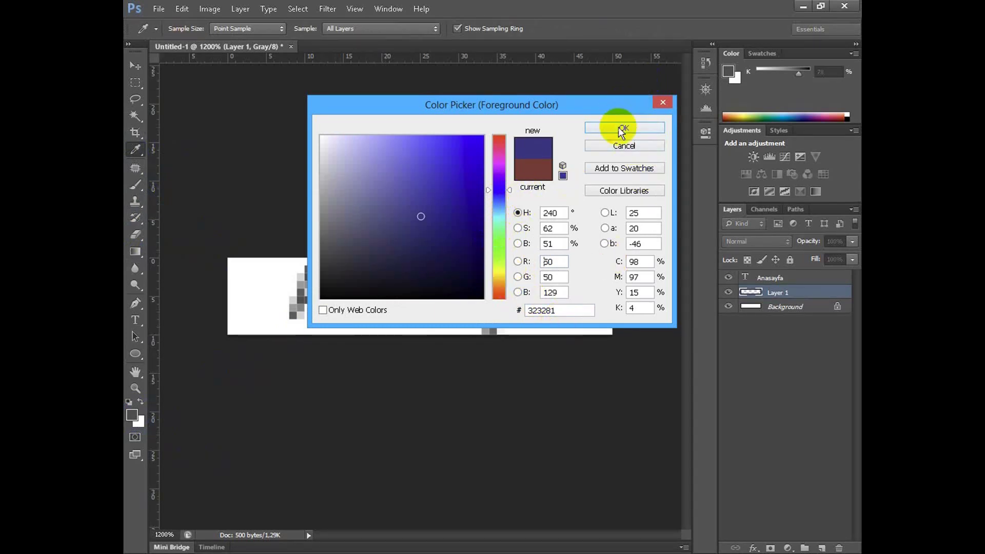
{"action": "key", "text": "g"}
{"action": "left_click_drag", "start_coordinate": [440, 257], "coordinate": [444, 339]}
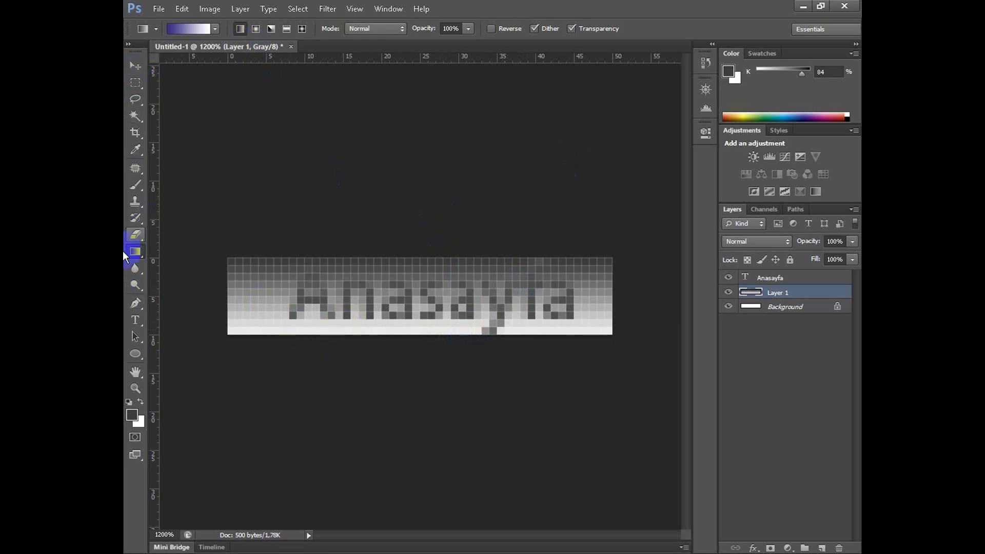
Recolour the whole "Anasayfa" text white and commit the change
{"action": "left_click", "coordinate": [136, 322]}
{"action": "double_click", "coordinate": [407, 307]}
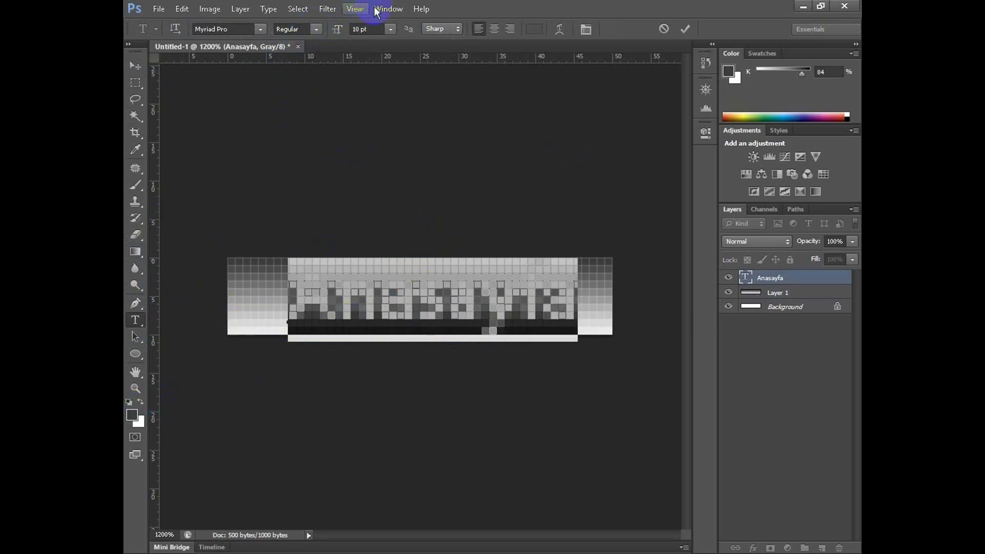
{"action": "left_click", "coordinate": [534, 28]}
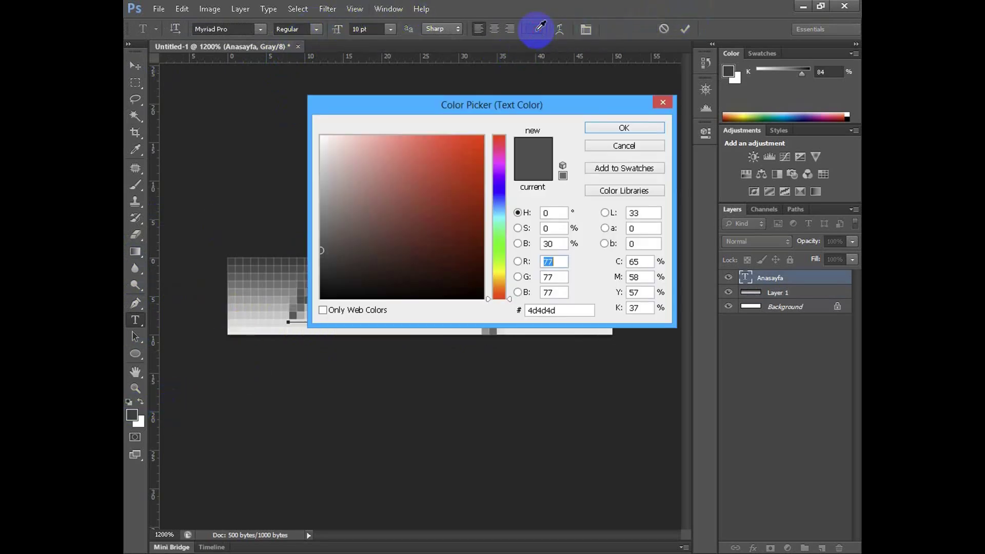
{"action": "left_click_drag", "start_coordinate": [418, 147], "coordinate": [213, 127]}
{"action": "left_click", "coordinate": [649, 126]}
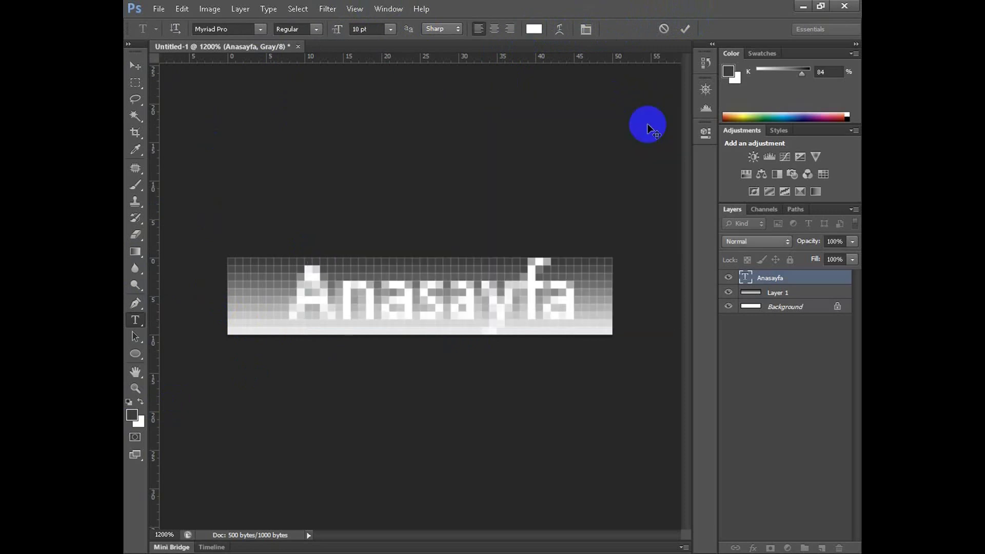
{"action": "left_click", "coordinate": [619, 344]}
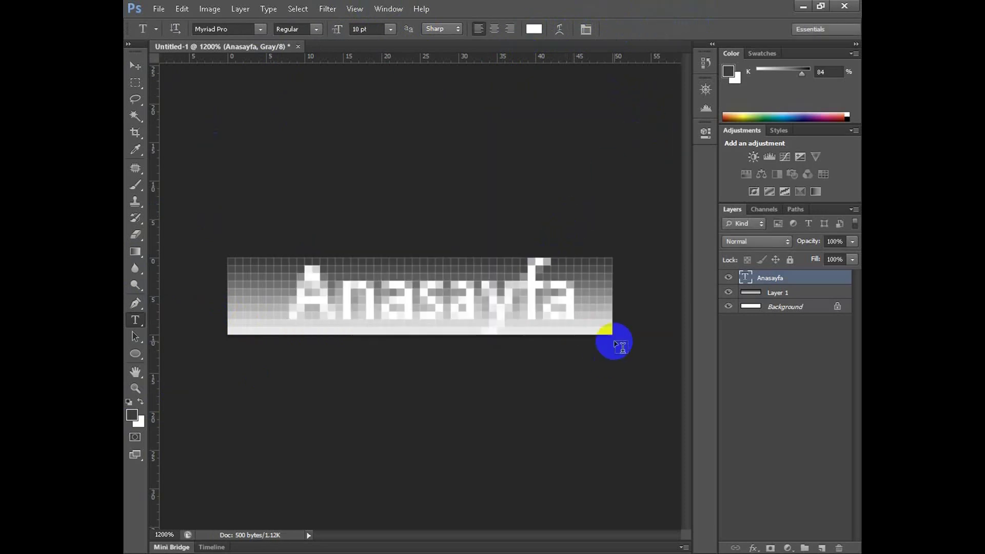
{"action": "key", "text": "ctrl+plus"}
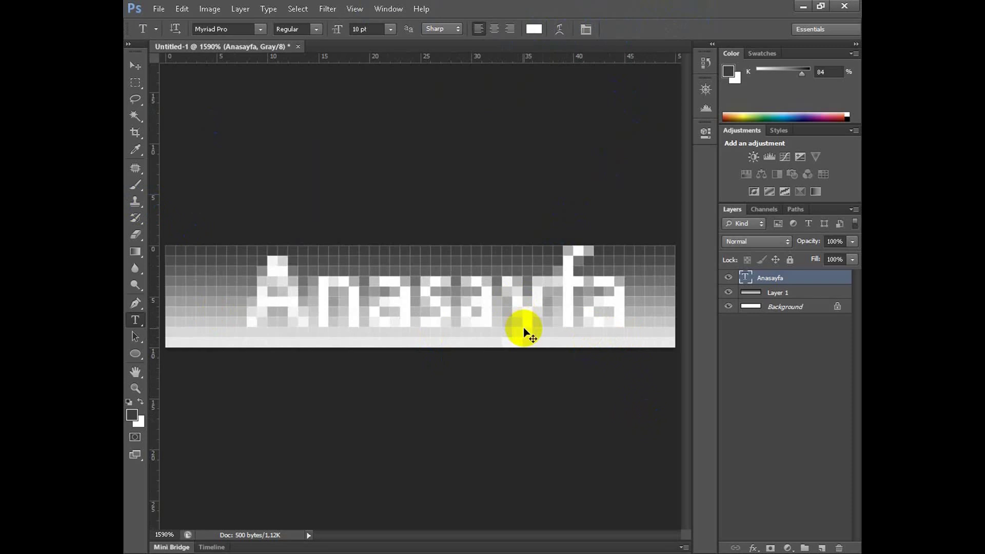
{"action": "left_click", "coordinate": [537, 422]}
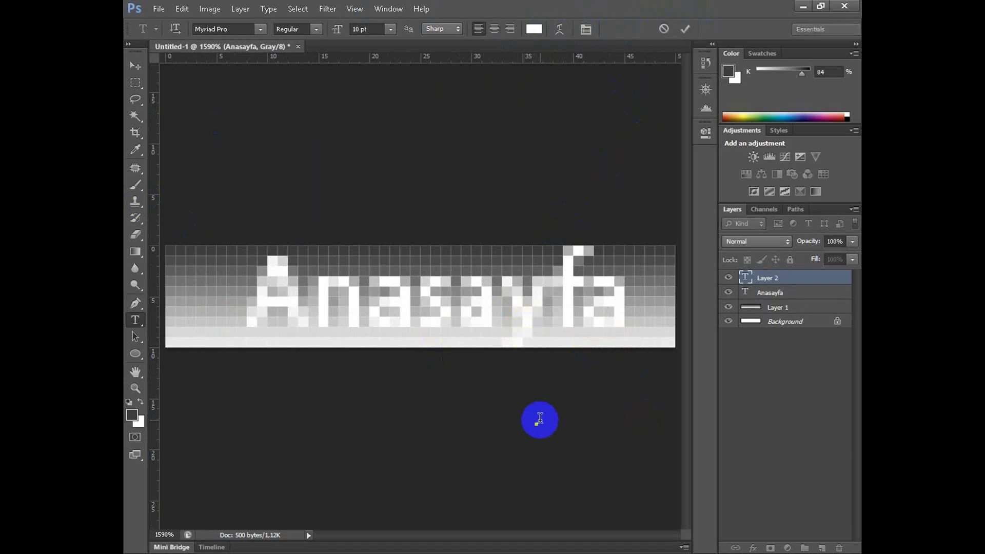
{"action": "type", "text": "İle"}
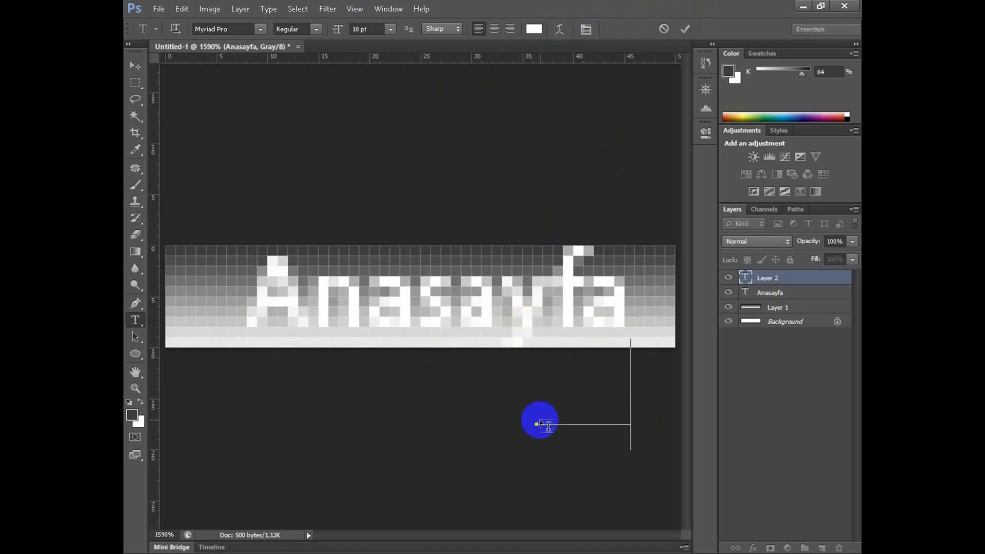
{"action": "key", "text": "Escape"}
Examine the whole button image at 100% zoom
{"action": "key", "text": "ctrl+minus"}
{"action": "key", "text": "ctrl+minus"}
{"action": "key", "text": "ctrl+minus"}
{"action": "key", "text": "ctrl+minus"}
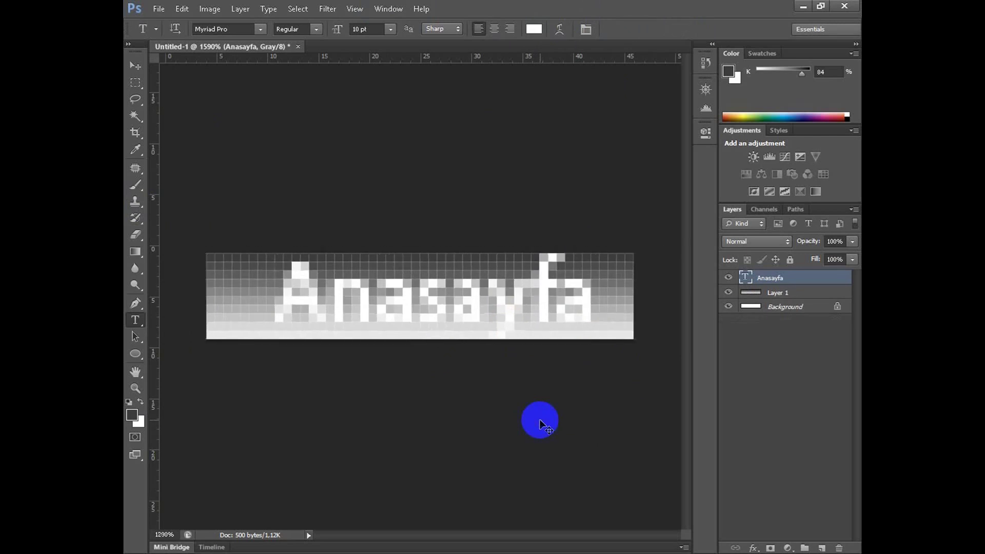
{"action": "key", "text": "ctrl+minus"}
{"action": "key", "text": "ctrl+minus"}
{"action": "key", "text": "ctrl+minus"}
{"action": "key", "text": "ctrl+minus"}
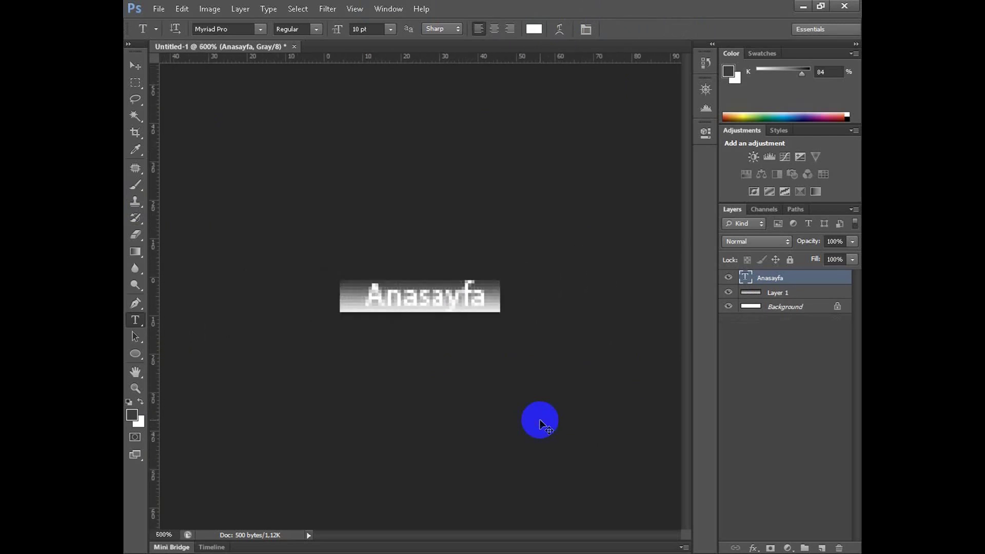
{"action": "key", "text": "ctrl+minus"}
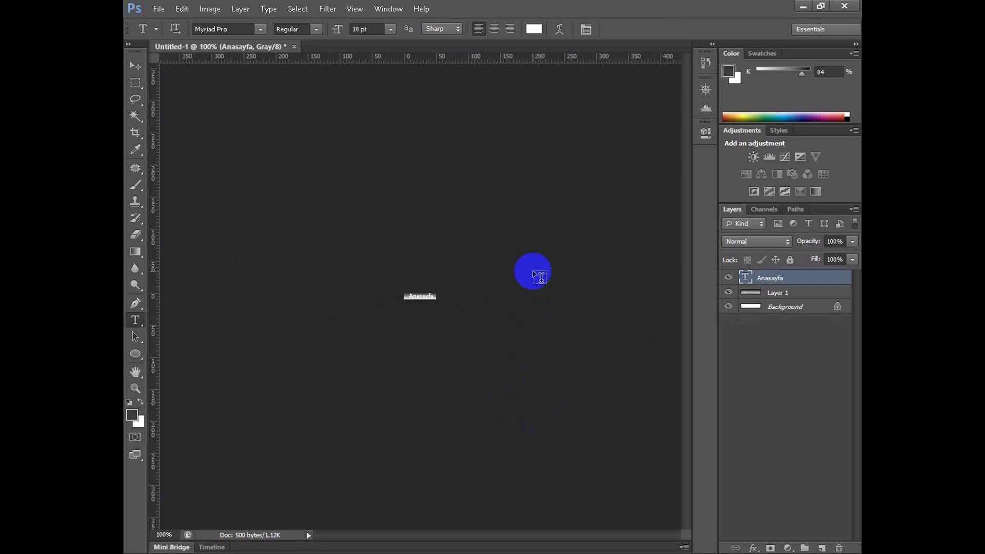
Start a Save for Web export of the button image and set its format to PNG-24
{"action": "left_click", "coordinate": [136, 67]}
{"action": "left_click", "coordinate": [159, 8]}
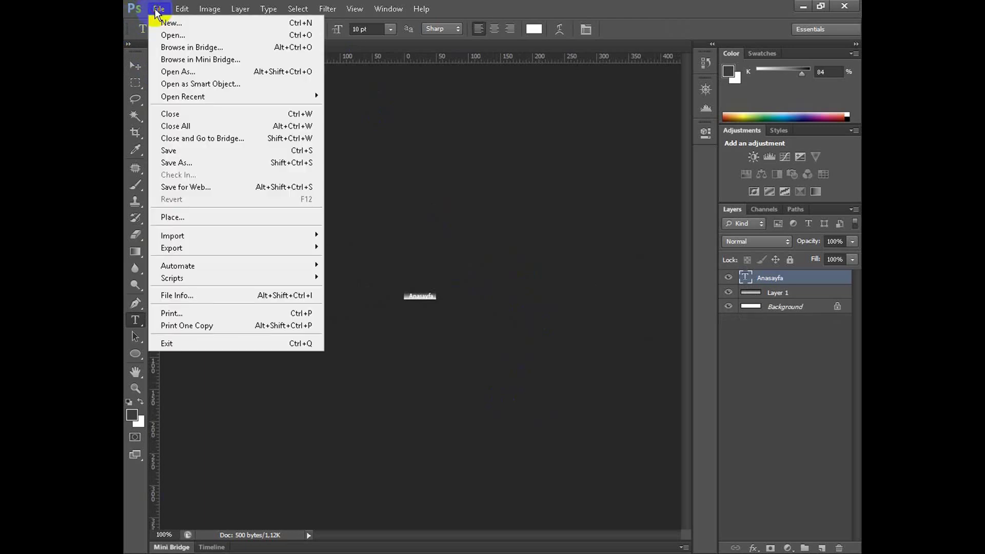
{"action": "left_click", "coordinate": [187, 189]}
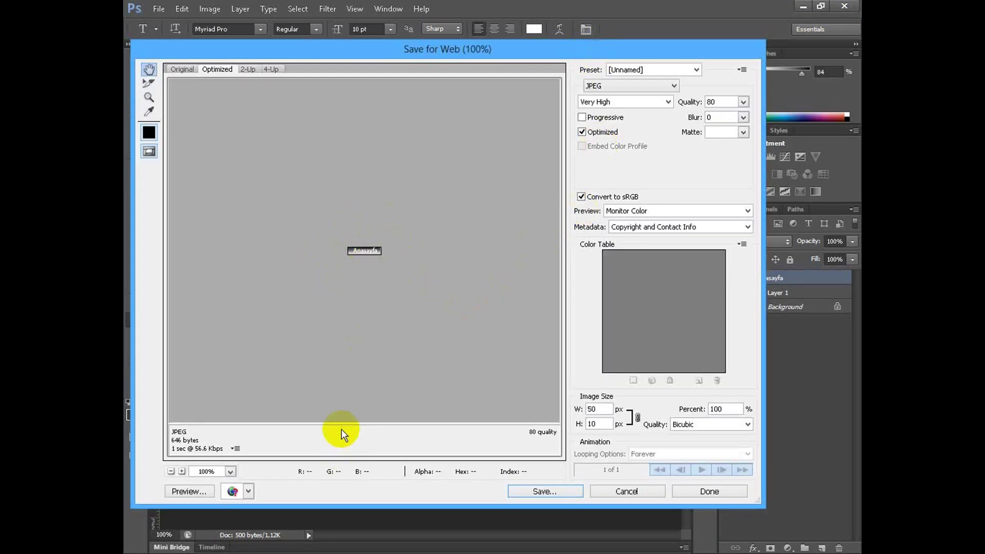
{"action": "left_click", "coordinate": [633, 91]}
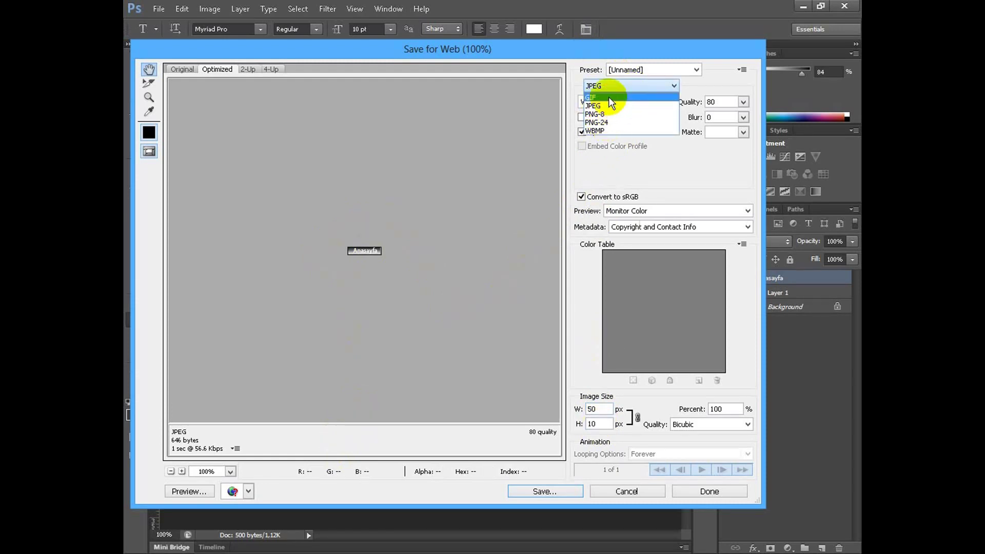
{"action": "left_click", "coordinate": [613, 123]}
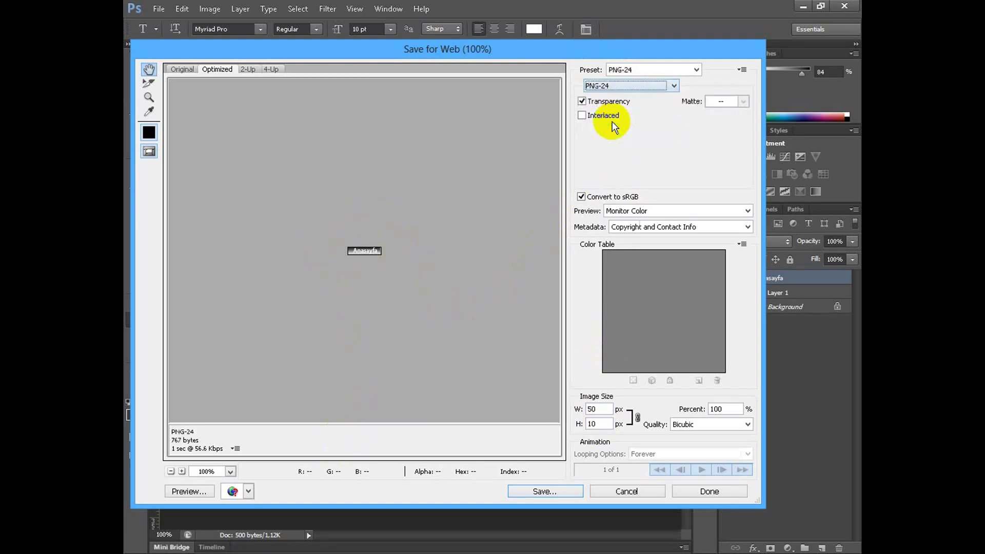
Save the optimized image to the desktop (Masaüstü) as buton.png
{"action": "left_click", "coordinate": [553, 495]}
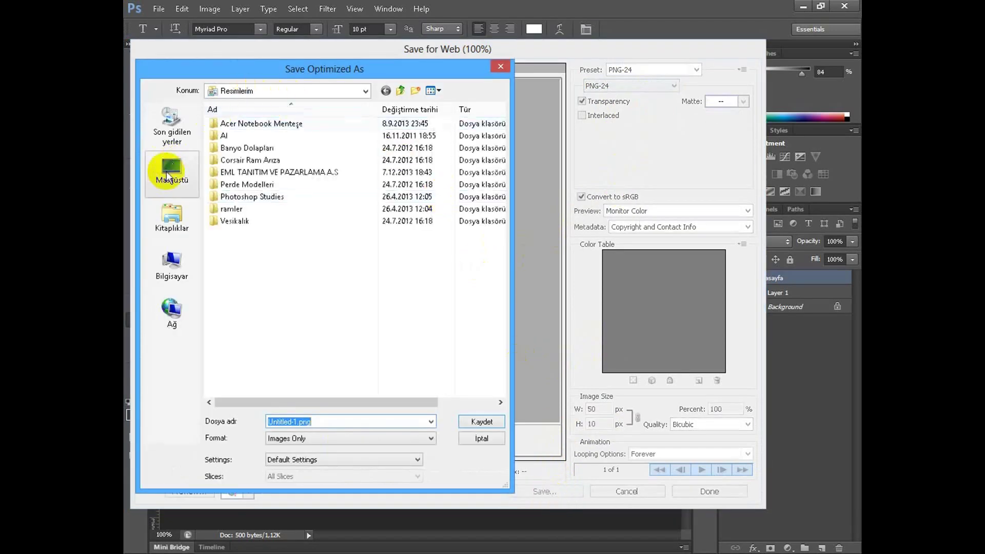
{"action": "left_click", "coordinate": [164, 177]}
{"action": "left_click", "coordinate": [302, 422]}
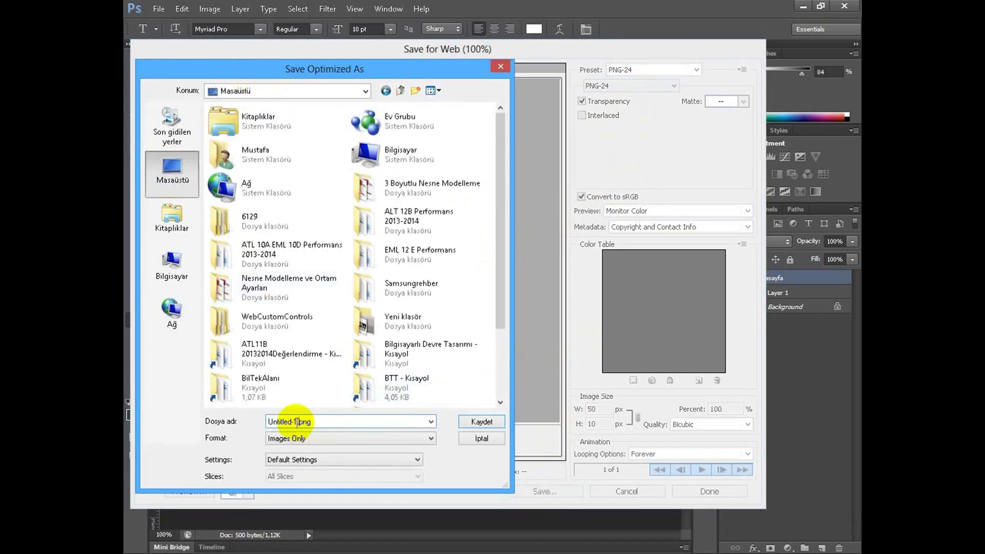
{"action": "left_click_drag", "start_coordinate": [298, 422], "coordinate": [199, 390]}
{"action": "type", "text": "but"}
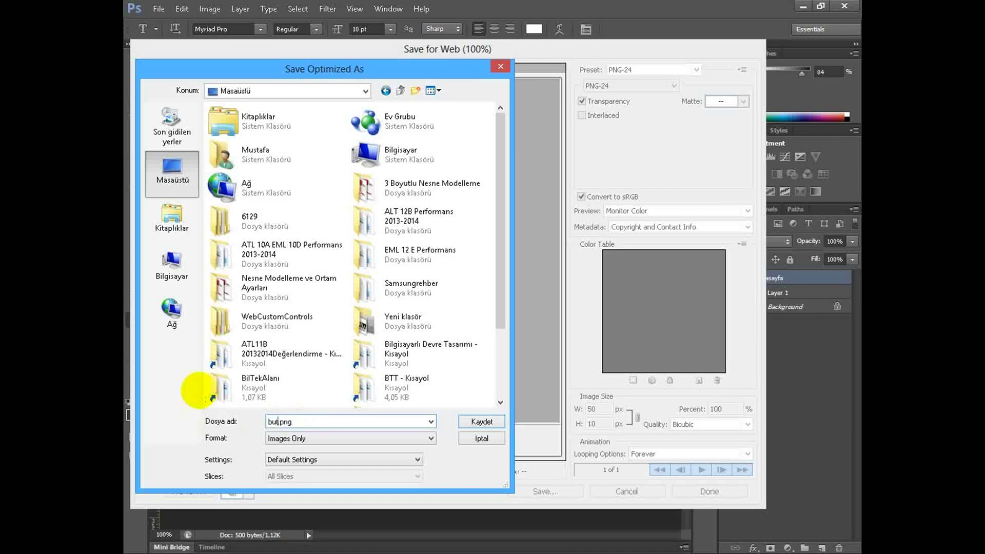
{"action": "type", "text": "on1"}
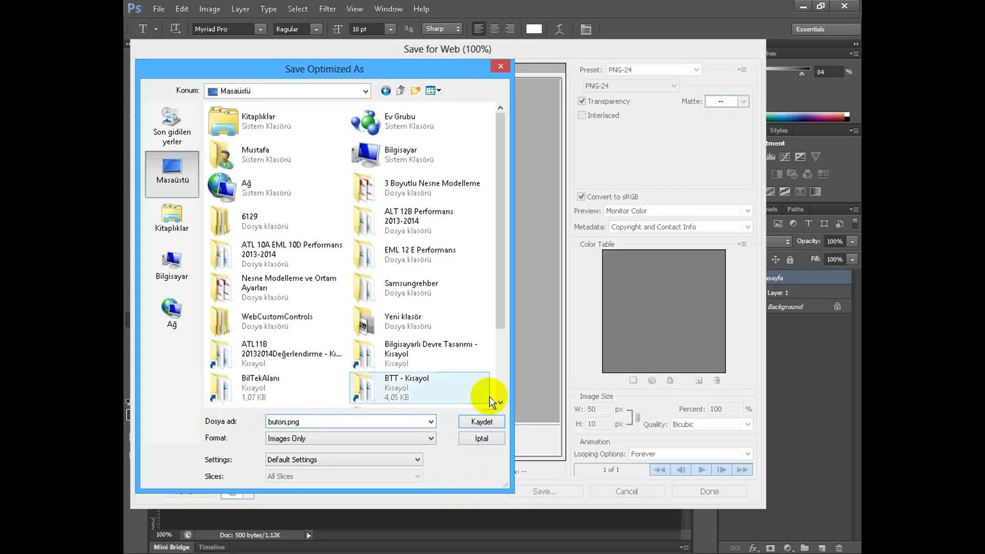
{"action": "left_click", "coordinate": [487, 425]}
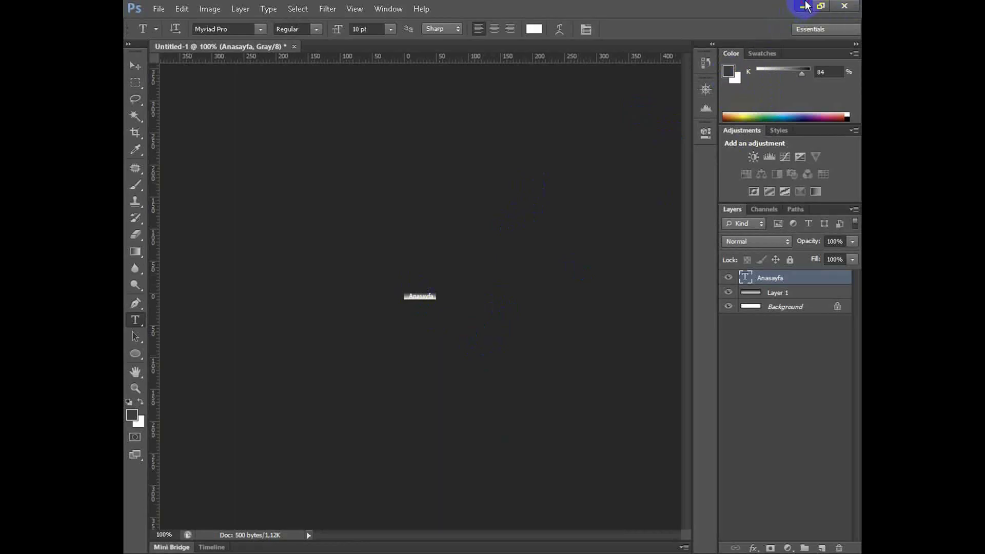
Switch to Visual Studio and start adding an existing item to the website's images folder
{"action": "left_click", "coordinate": [803, 8]}
{"action": "right_click", "coordinate": [745, 111]}
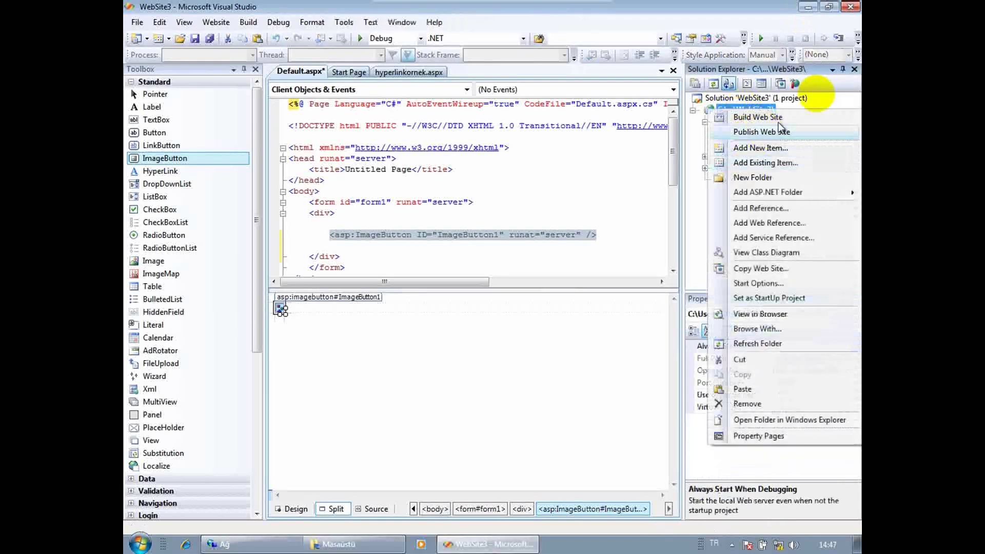
{"action": "left_click", "coordinate": [818, 99]}
{"action": "right_click", "coordinate": [752, 121]}
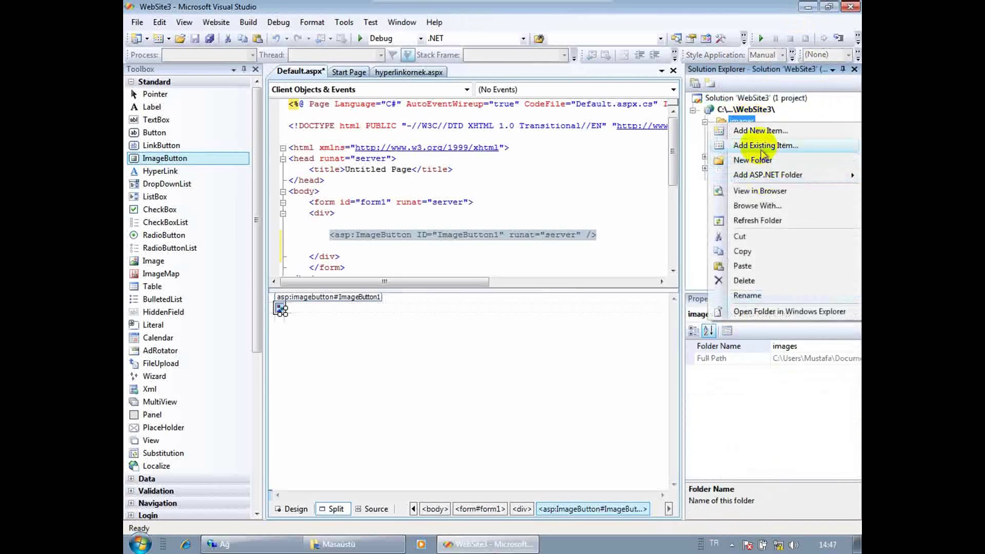
{"action": "left_click", "coordinate": [765, 145]}
Browse the local desktop (Masaüstü) for the file and limit the file types to Image Files
{"action": "left_click", "coordinate": [179, 155]}
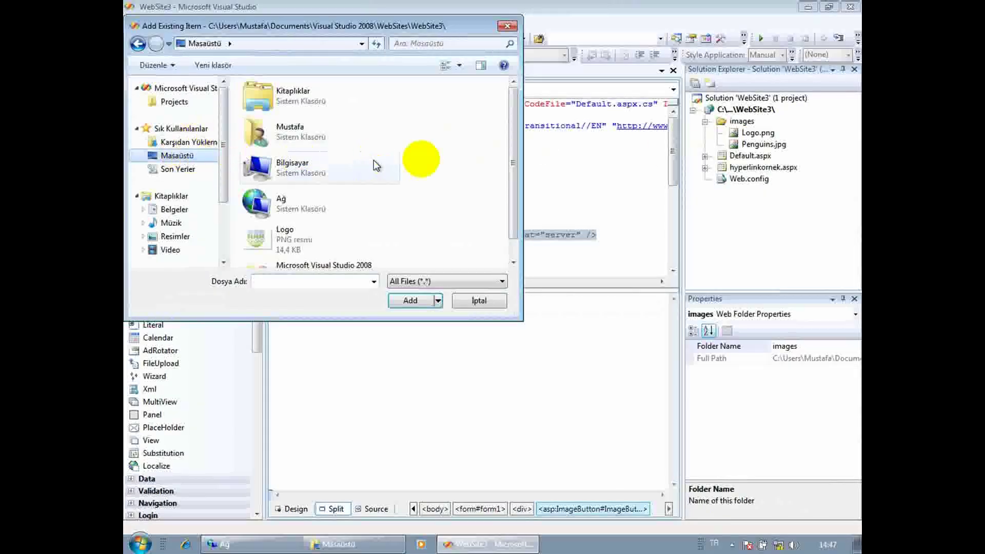
{"action": "left_click_drag", "start_coordinate": [514, 136], "coordinate": [508, 201]}
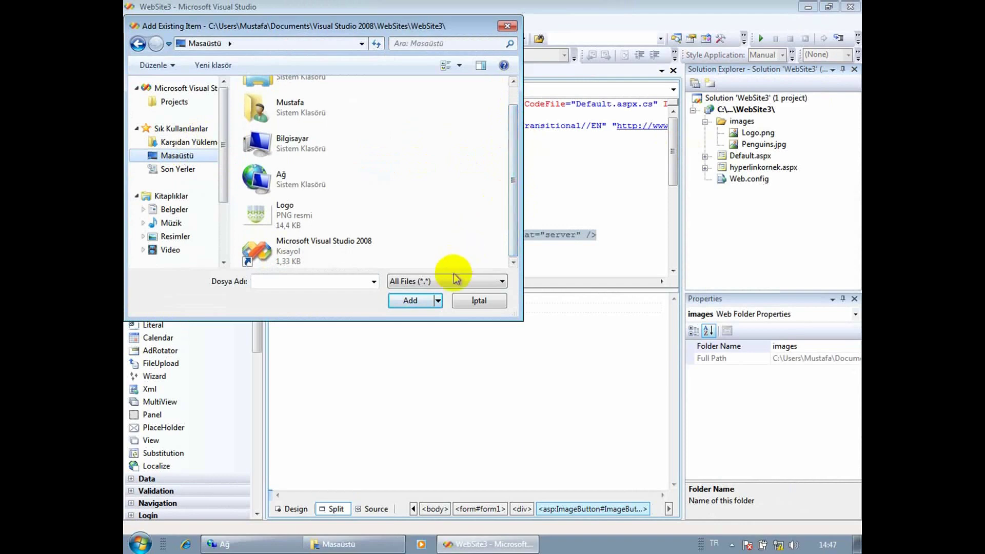
{"action": "left_click", "coordinate": [451, 281]}
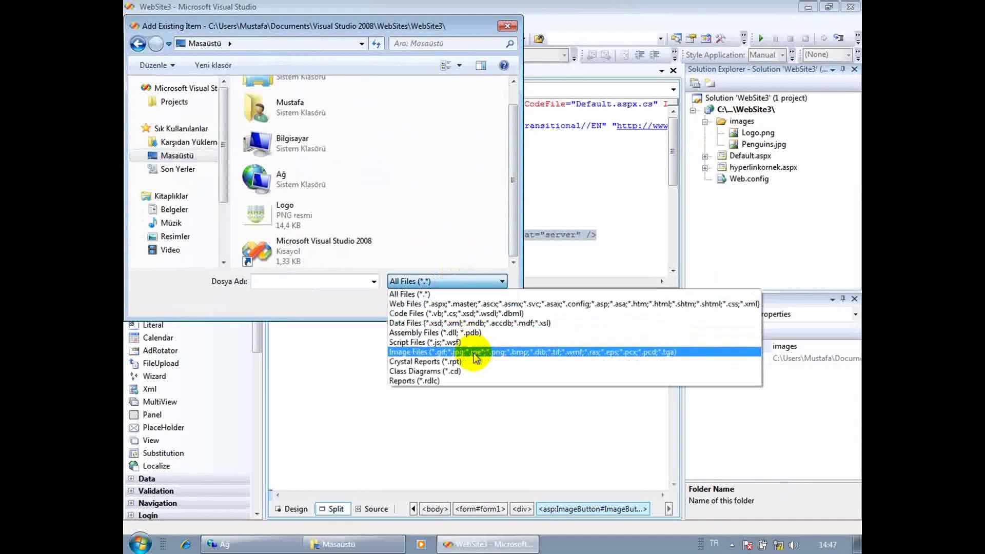
{"action": "left_click", "coordinate": [454, 353]}
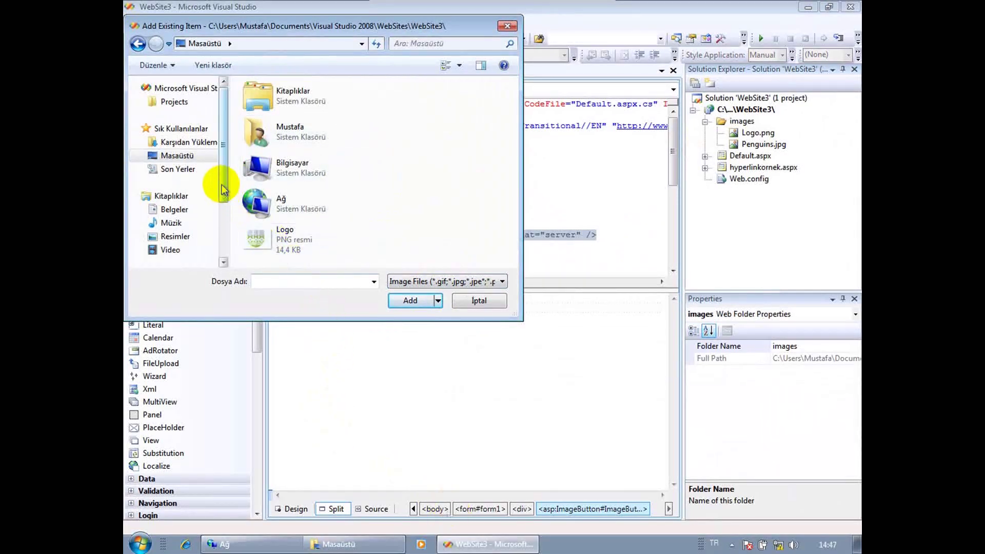
Browse the network computer FORCEGT to the Masaüstü folder inside its d share
{"action": "scroll", "coordinate": [154, 252], "scroll_direction": "down", "scroll_amount": 2}
{"action": "left_click", "coordinate": [185, 231]}
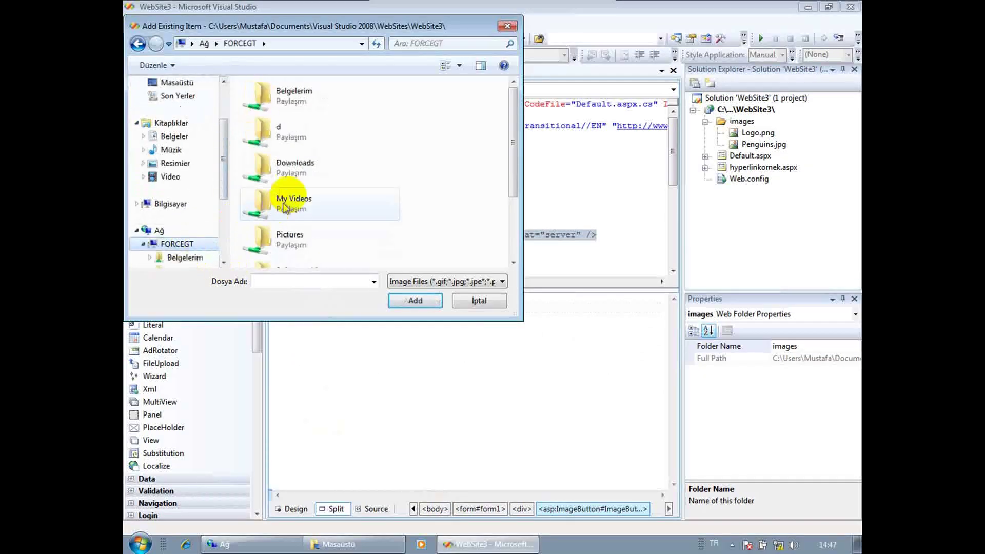
{"action": "left_click", "coordinate": [300, 203]}
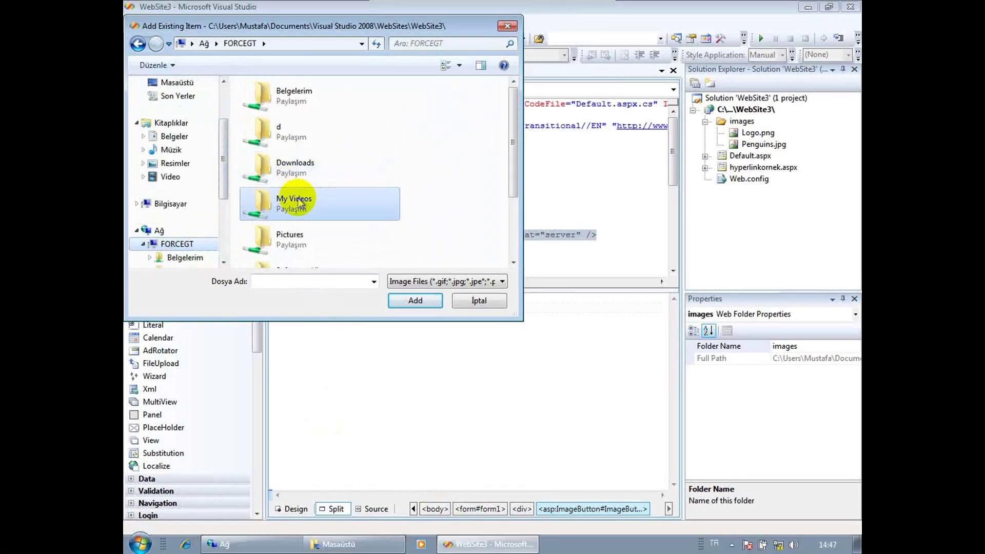
{"action": "scroll", "coordinate": [303, 208], "scroll_direction": "down", "scroll_amount": 3}
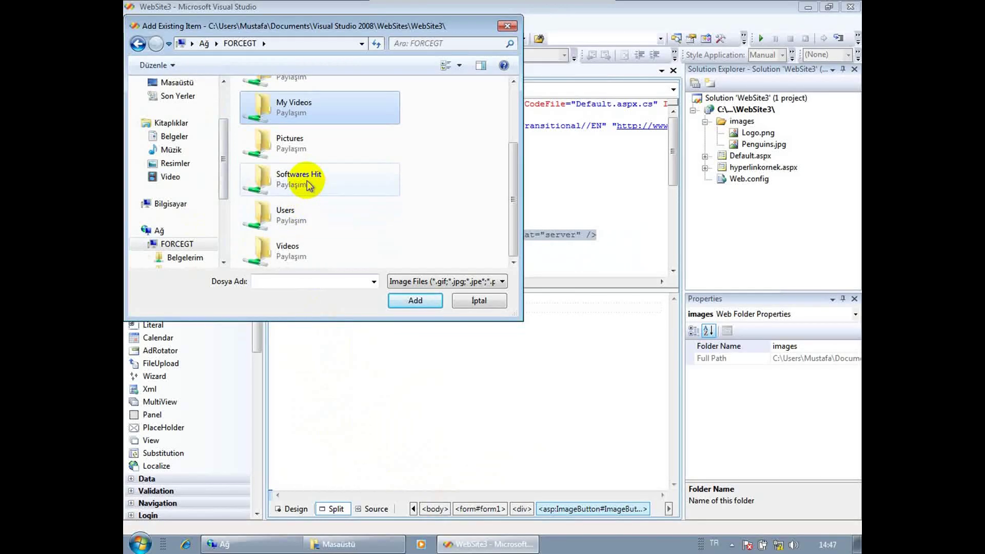
{"action": "scroll", "coordinate": [307, 185], "scroll_direction": "up", "scroll_amount": 3}
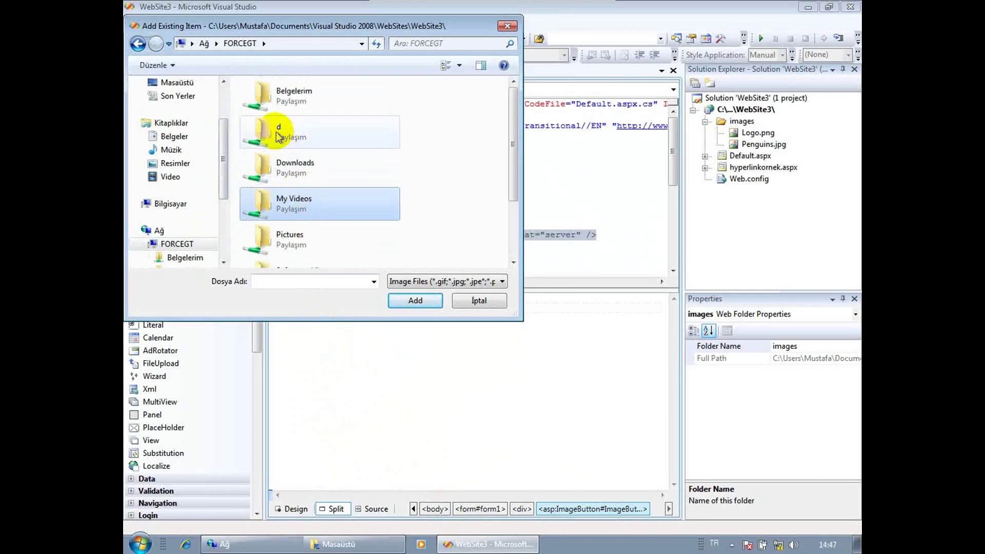
{"action": "double_click", "coordinate": [263, 125]}
{"action": "double_click", "coordinate": [264, 250]}
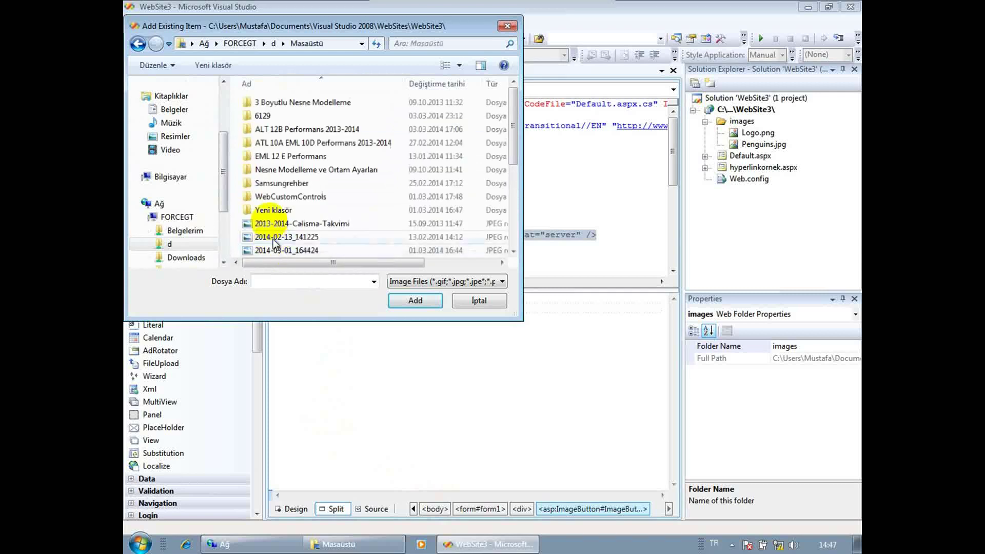
Find the buton PNG in the shared Masaüstü folder and add it to the images folder
{"action": "scroll", "coordinate": [308, 205], "scroll_direction": "down", "scroll_amount": 5}
{"action": "left_click", "coordinate": [266, 129]}
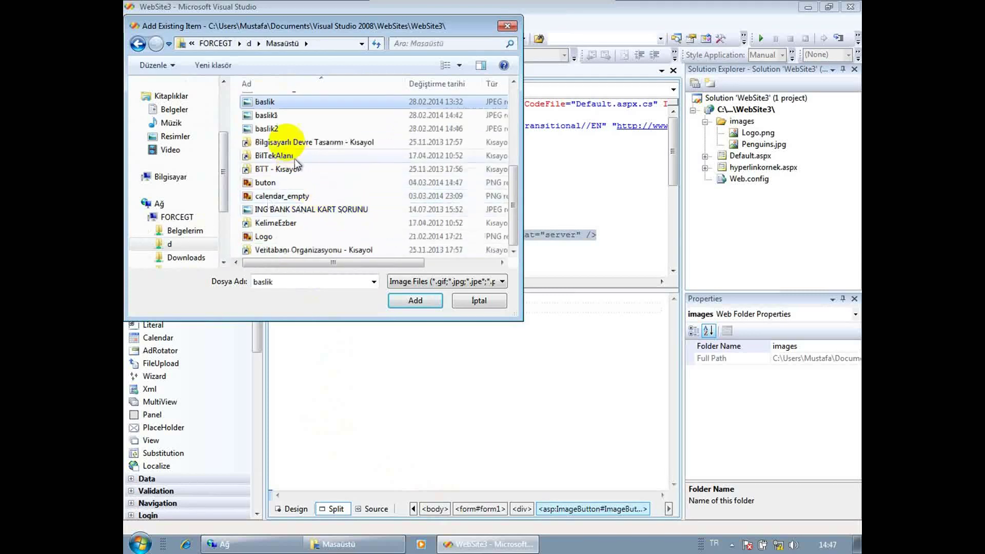
{"action": "key", "text": "Down"}
{"action": "key", "text": "Down"}
{"action": "key", "text": "Down"}
{"action": "key", "text": "Down"}
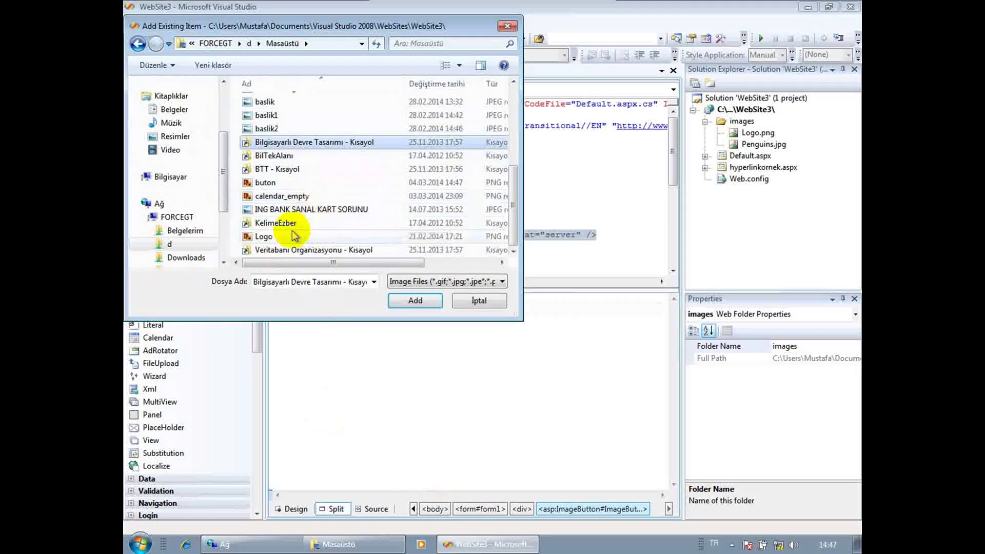
{"action": "left_click", "coordinate": [415, 300]}
{"action": "left_click", "coordinate": [758, 145]}
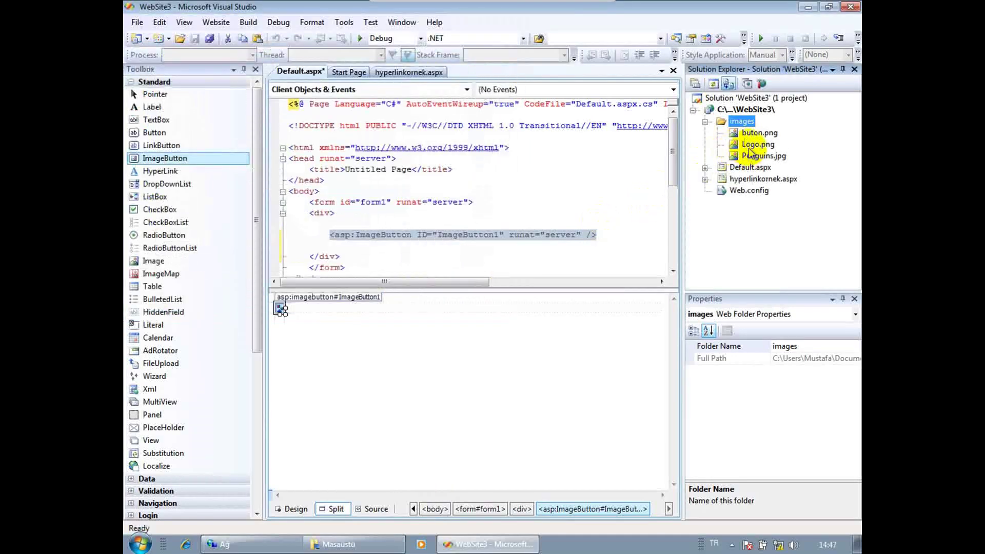
Set the ImageUrl property of ImageButton1 to ~/images/buton.png and deselect the control
{"action": "left_click", "coordinate": [281, 308]}
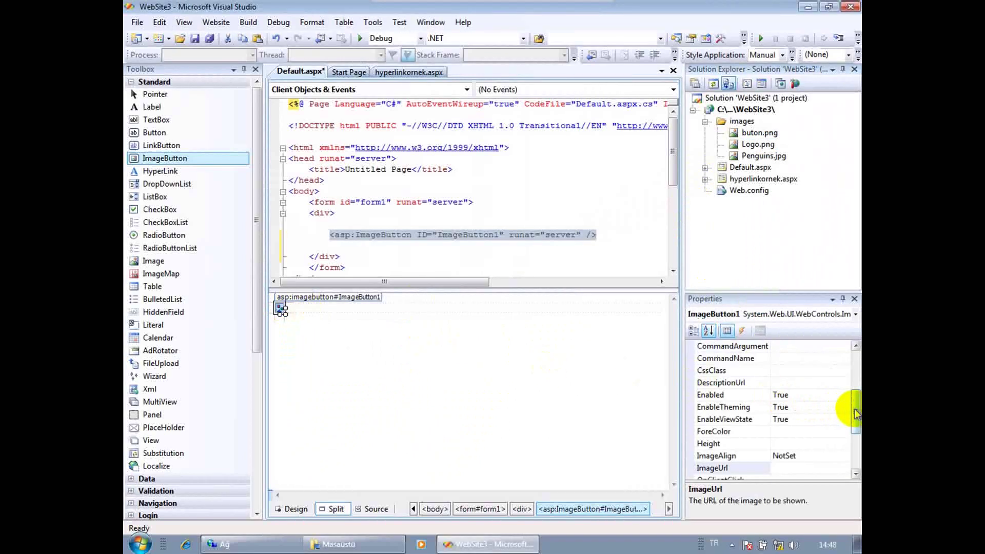
{"action": "left_click_drag", "start_coordinate": [856, 413], "coordinate": [856, 435]}
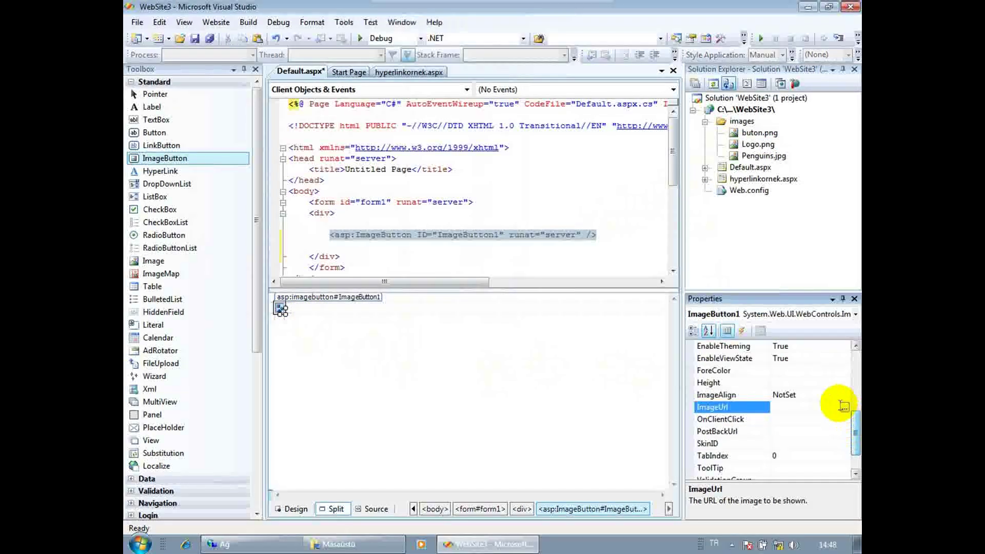
{"action": "left_click", "coordinate": [845, 408]}
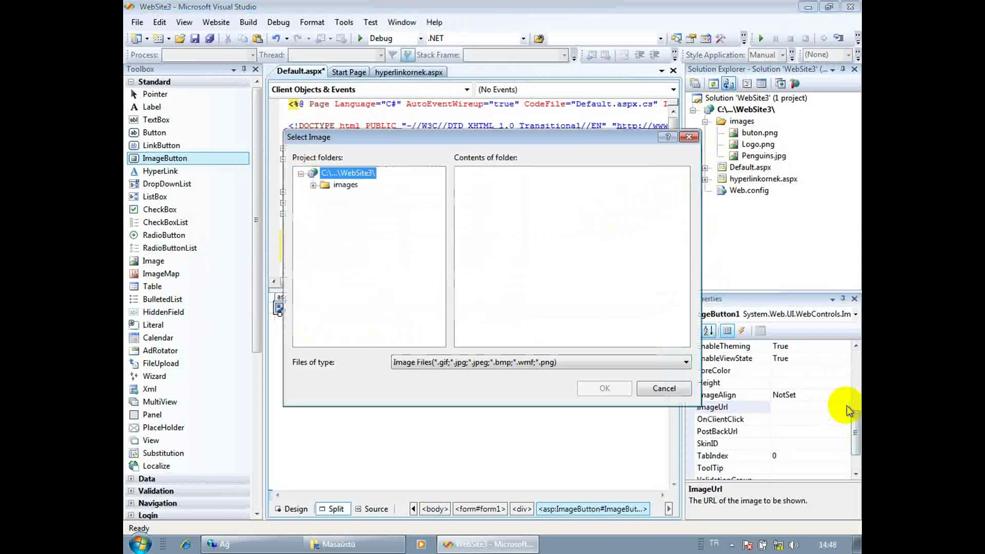
{"action": "left_click", "coordinate": [341, 184]}
{"action": "left_click", "coordinate": [480, 174]}
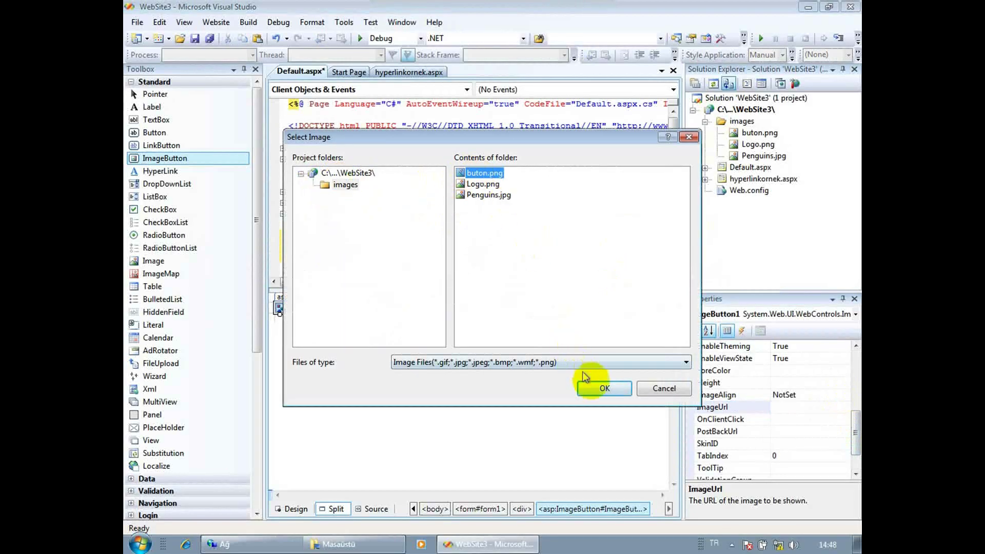
{"action": "left_click", "coordinate": [604, 388]}
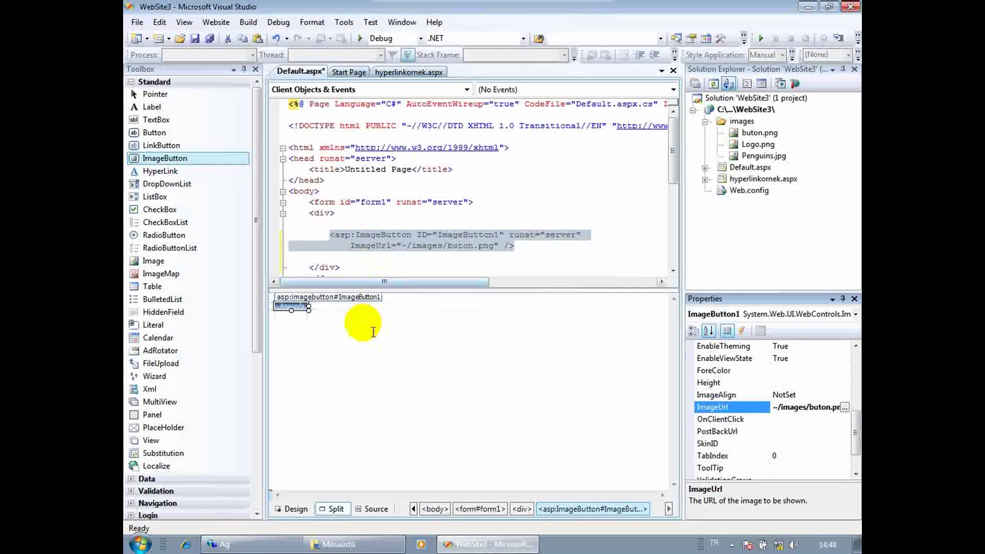
{"action": "left_click", "coordinate": [362, 306]}
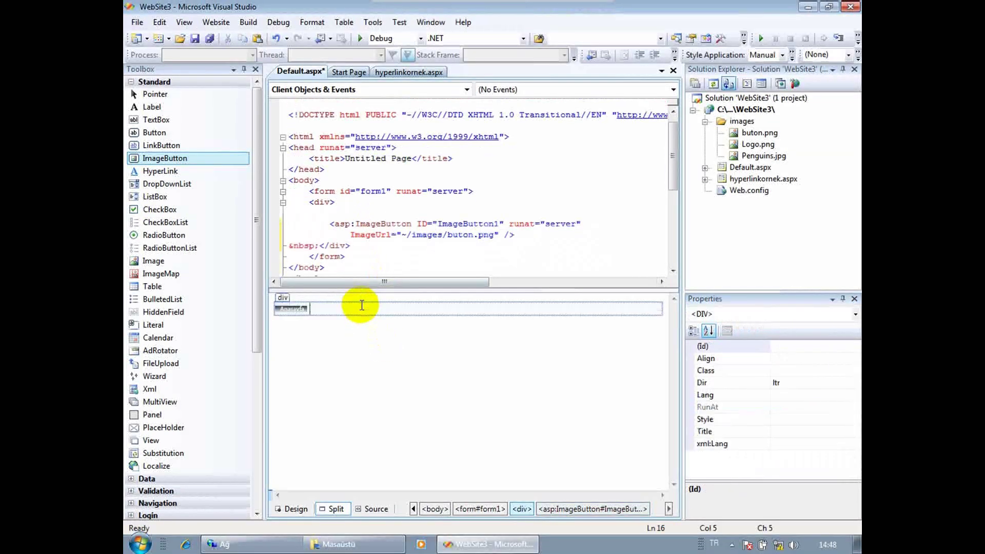